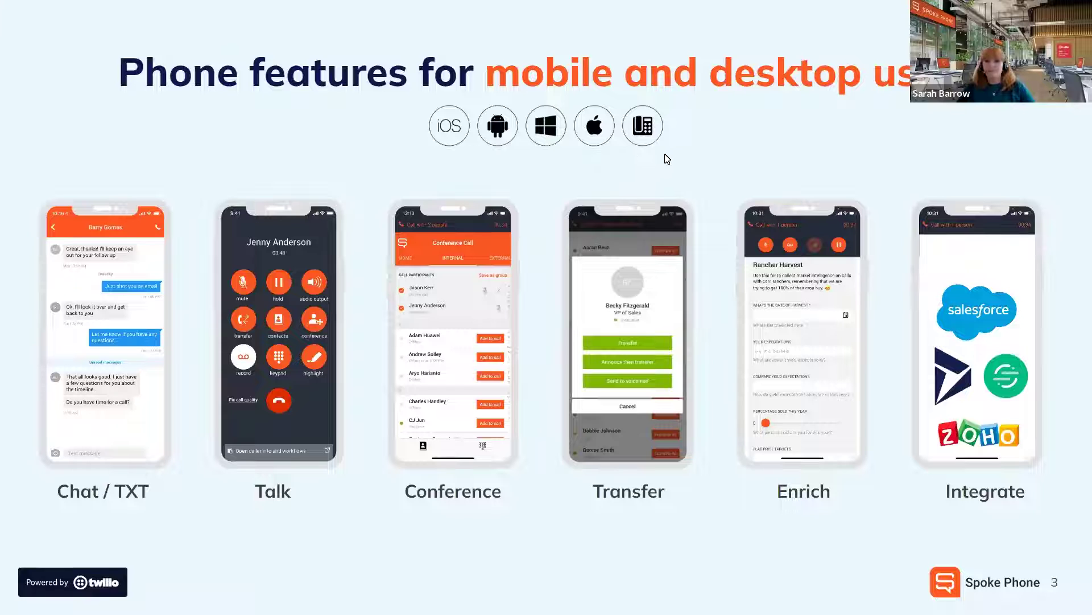
Exit the full-screen slideshow and switch to the Spoke Phone analytics overview
{"action": "key", "text": "Home"}
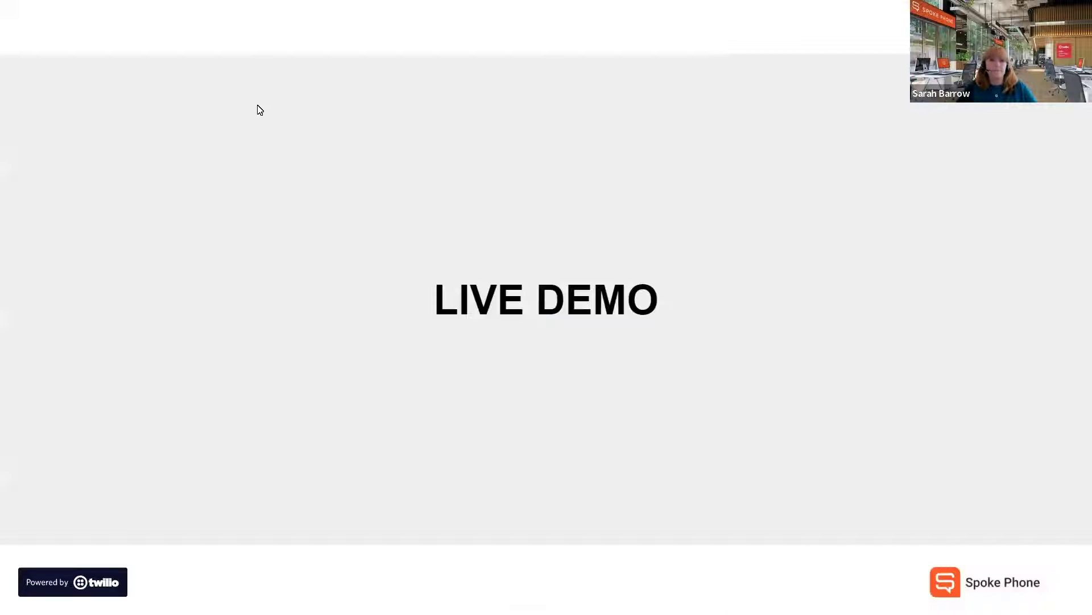
{"action": "key", "text": "Escape"}
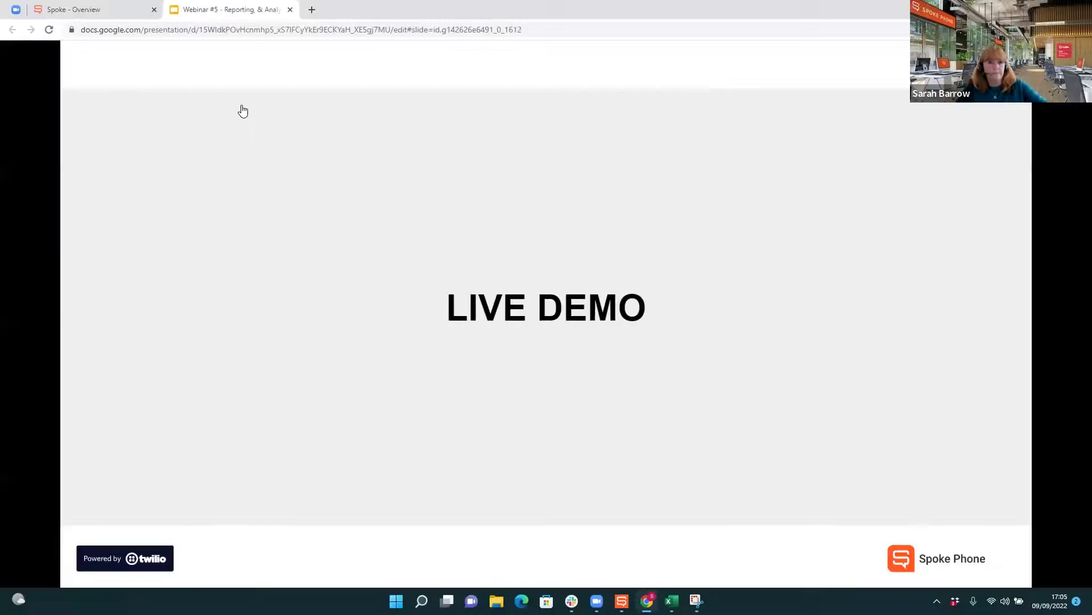
{"action": "left_click", "coordinate": [74, 9]}
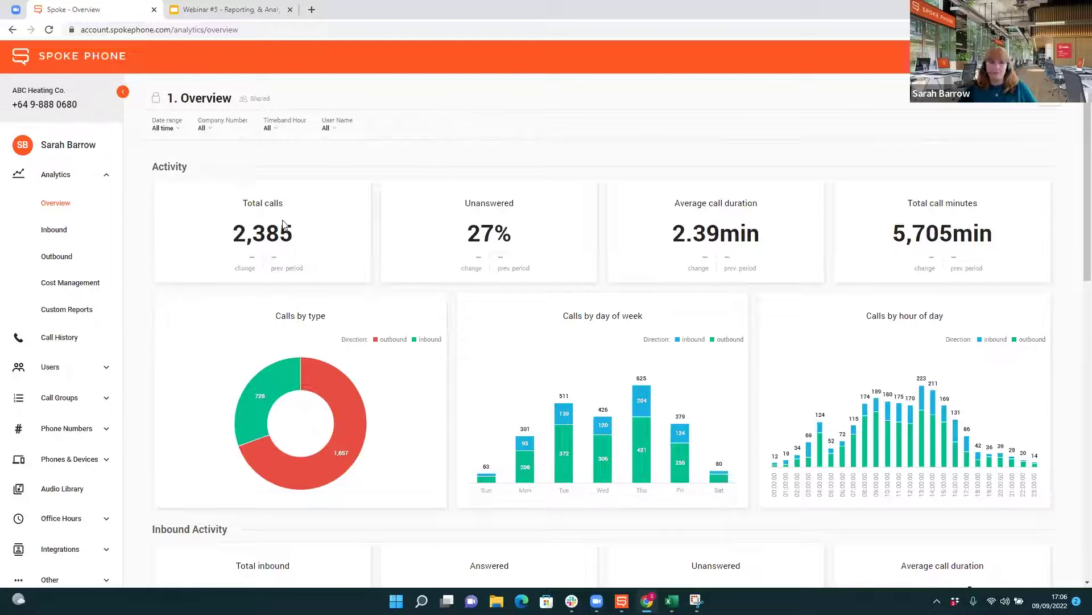
Set the overview report's date range to this quarter
{"action": "scroll", "coordinate": [131, 296], "scroll_direction": "down", "scroll_amount": 1}
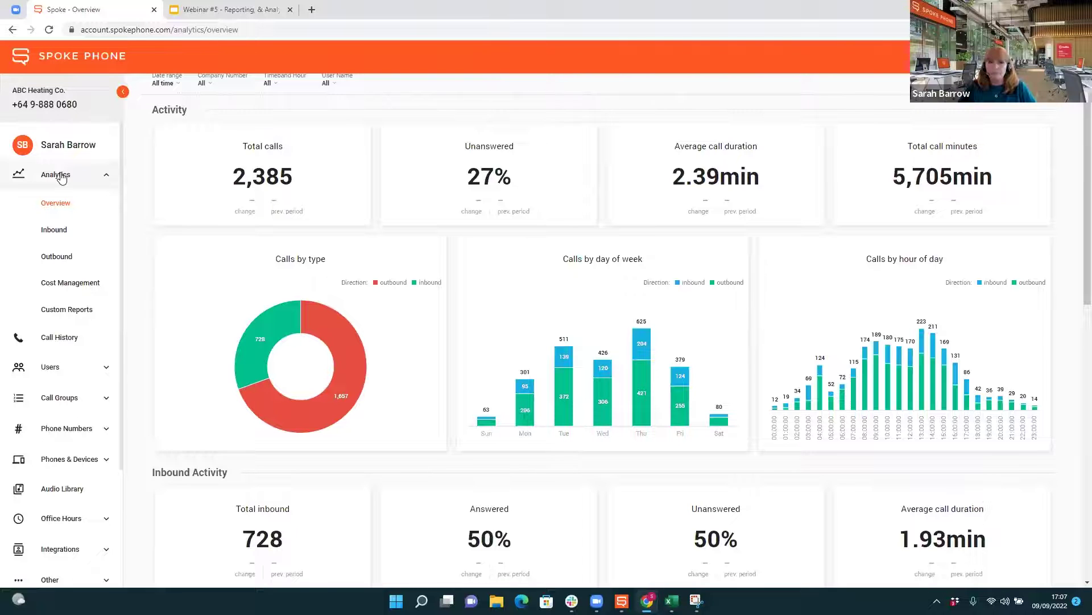
{"action": "scroll", "coordinate": [232, 188], "scroll_direction": "up", "scroll_amount": 1}
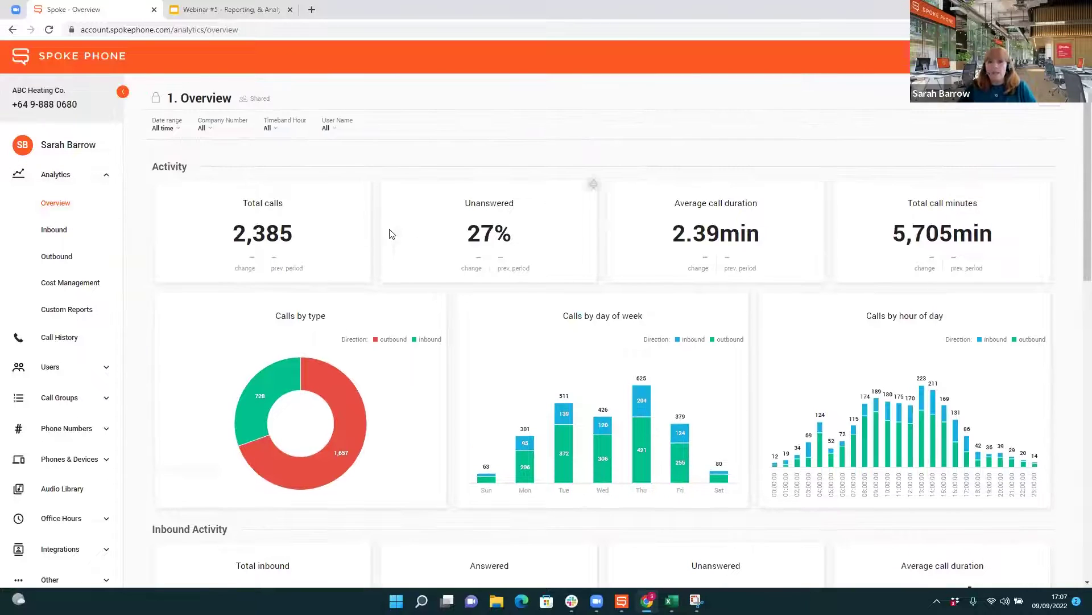
{"action": "left_click", "coordinate": [166, 126]}
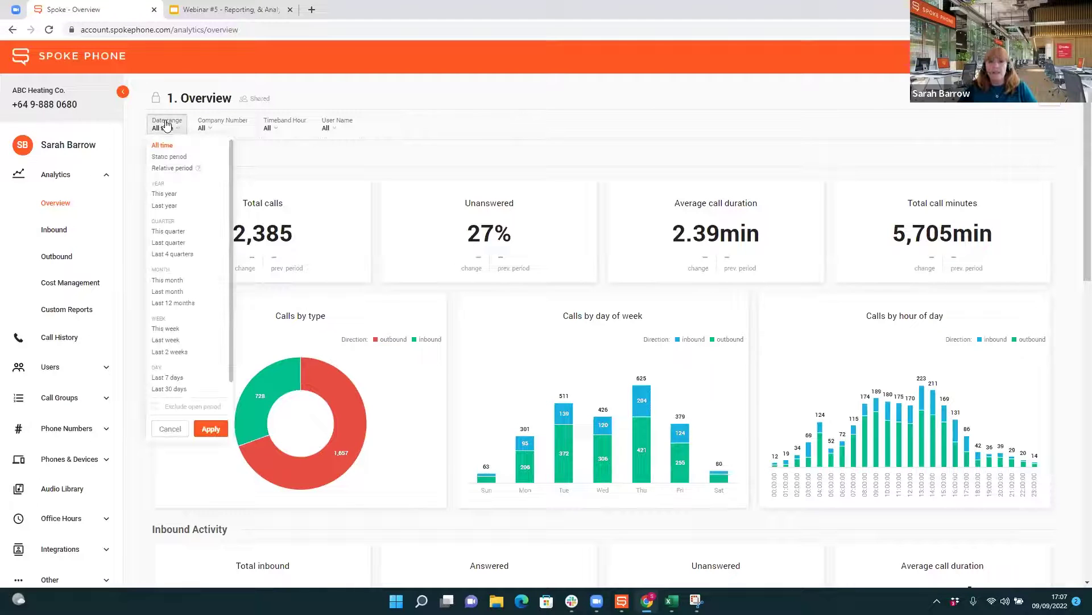
{"action": "left_click", "coordinate": [178, 233]}
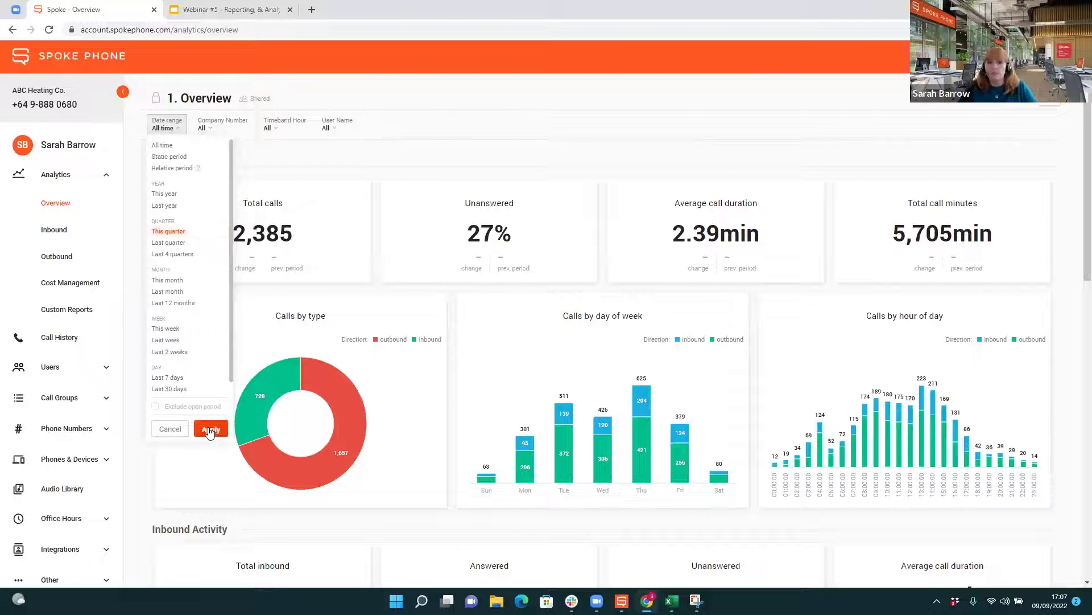
{"action": "left_click", "coordinate": [209, 430]}
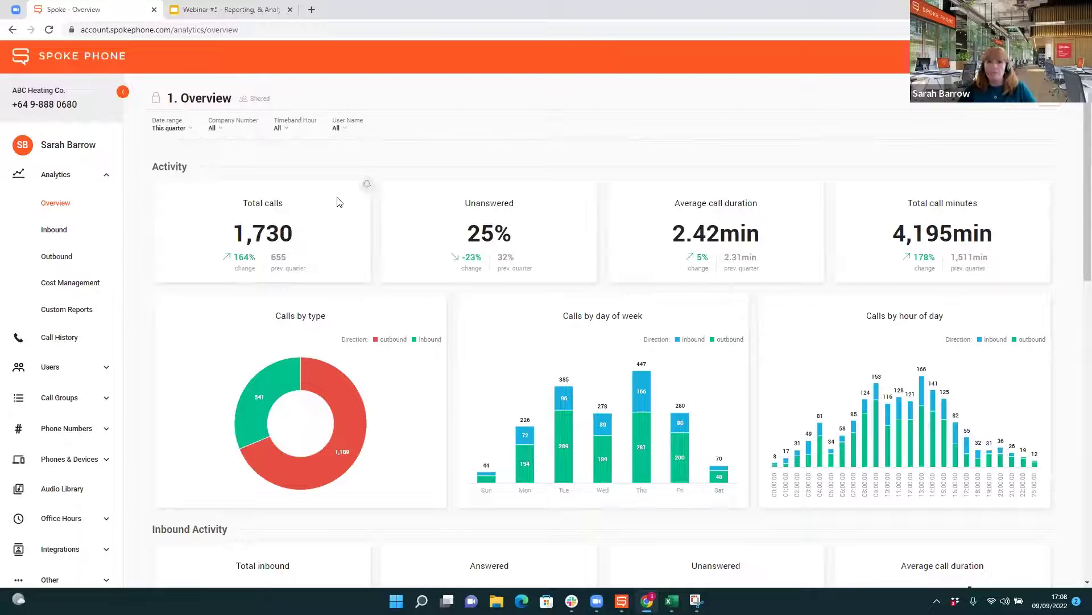
Set an email alert on the Total calls KPI for when it is above 1800 this quarter
{"action": "left_click", "coordinate": [366, 183]}
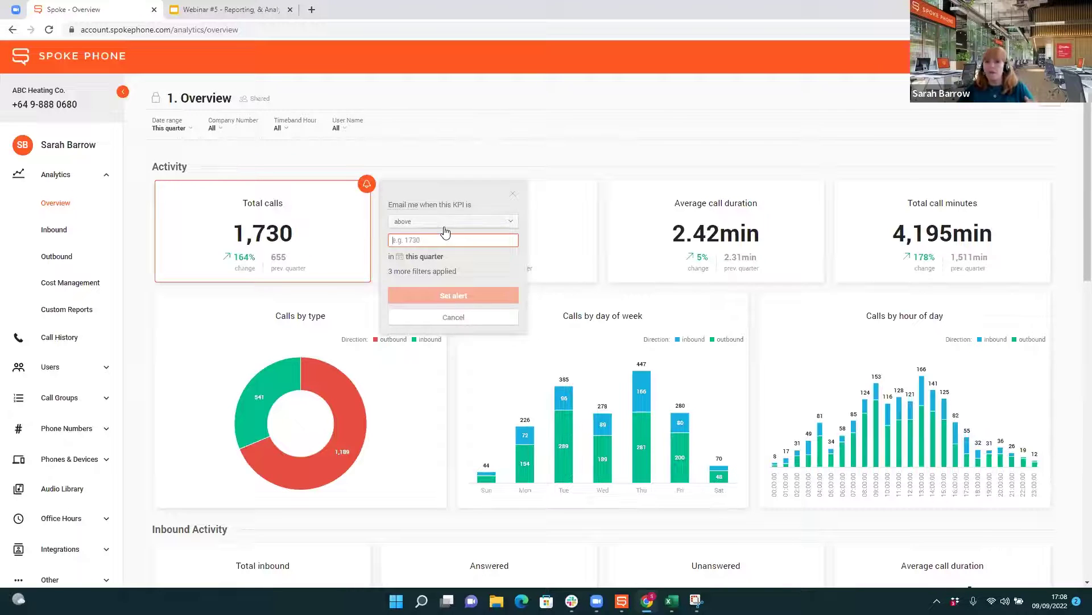
{"action": "left_click", "coordinate": [412, 242]}
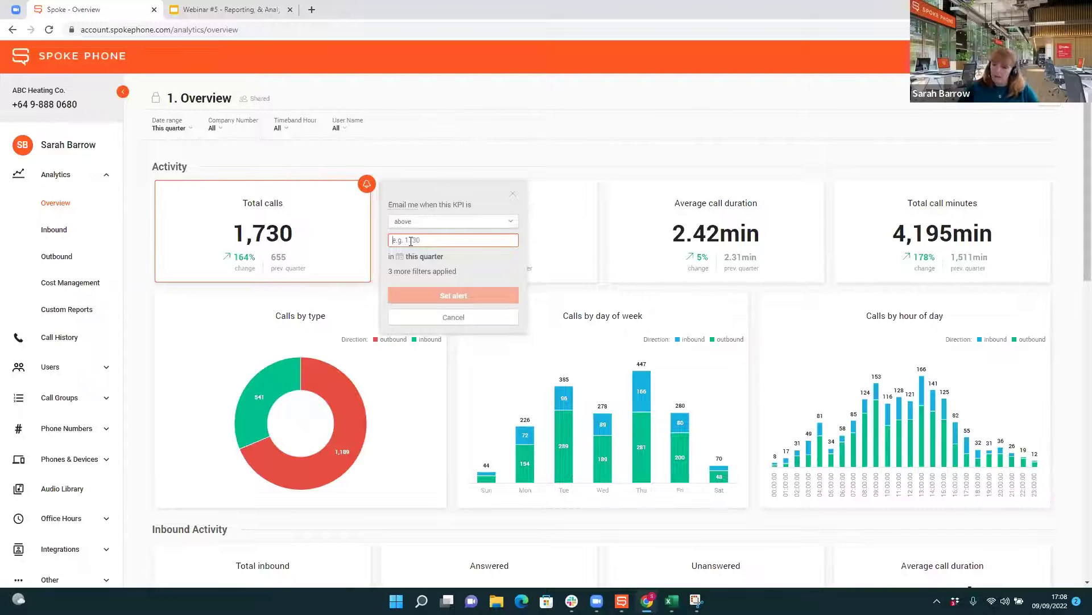
{"action": "type", "text": "1800"}
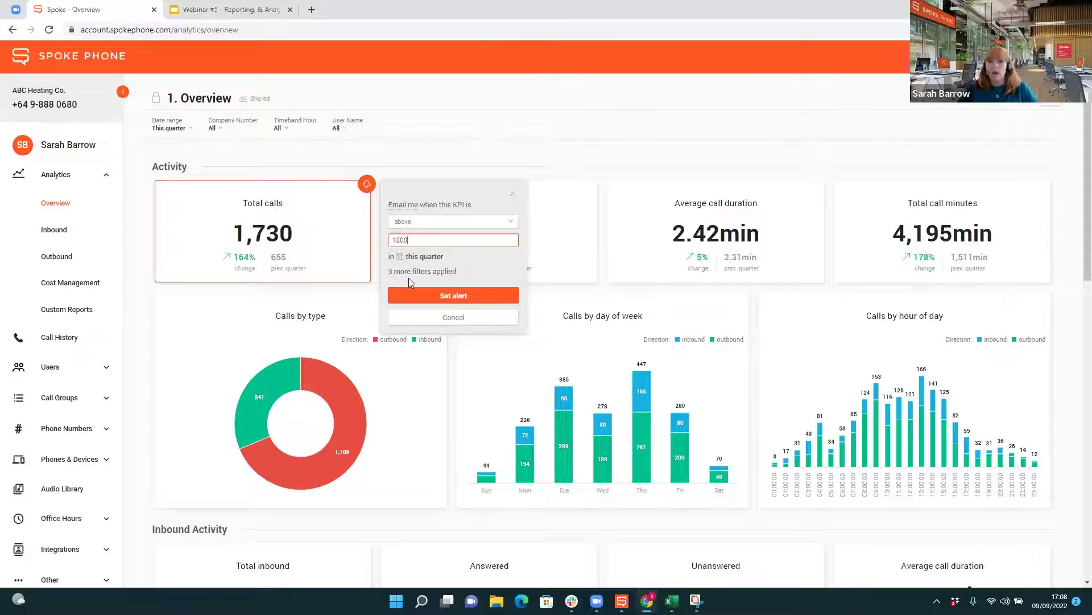
{"action": "left_click", "coordinate": [453, 294]}
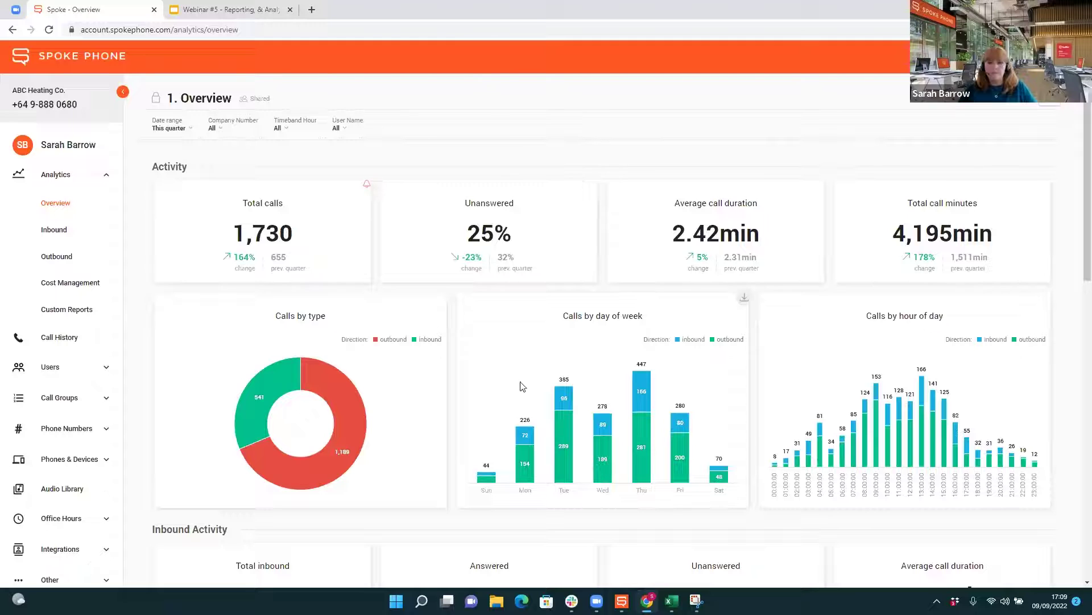
Examine the overview's calls by type and hour of day, inbound activity and call group charts
{"action": "mouse_move", "coordinate": [360, 402]}
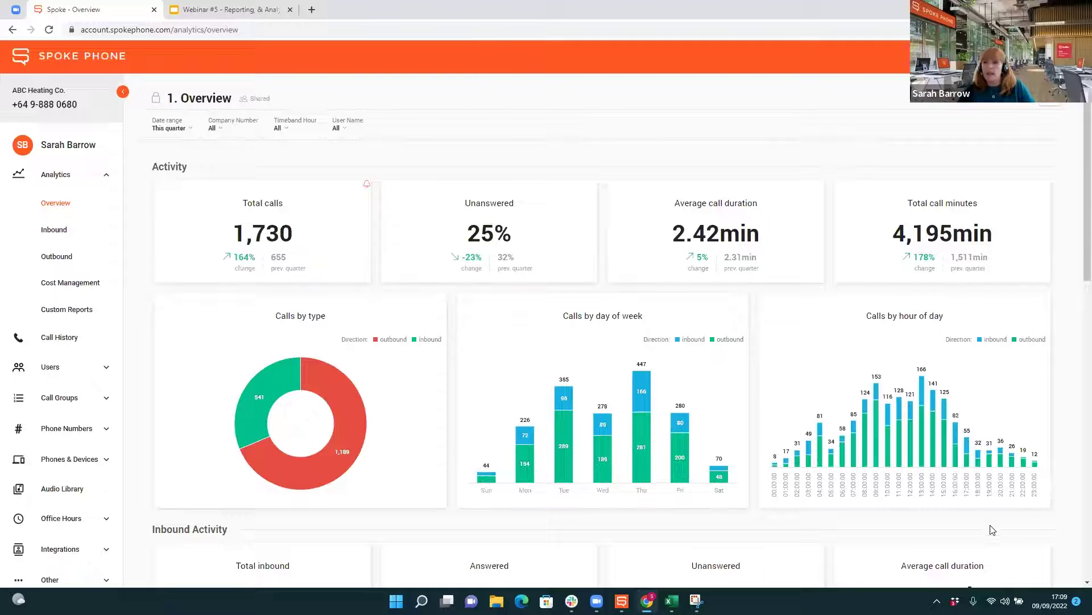
{"action": "mouse_move", "coordinate": [920, 419]}
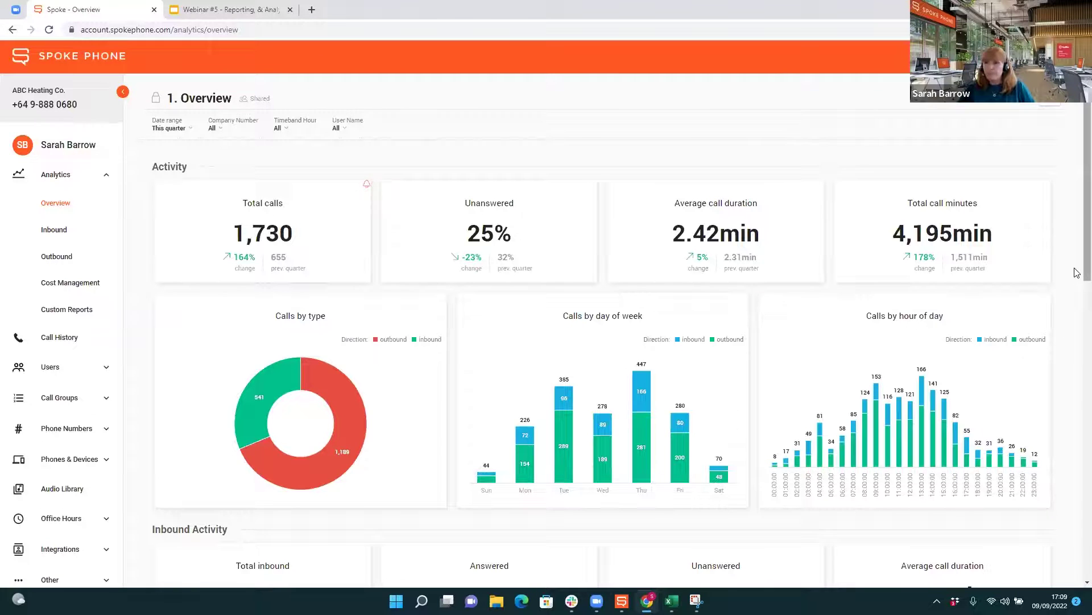
{"action": "scroll", "coordinate": [1077, 269], "scroll_direction": "down", "scroll_amount": 4}
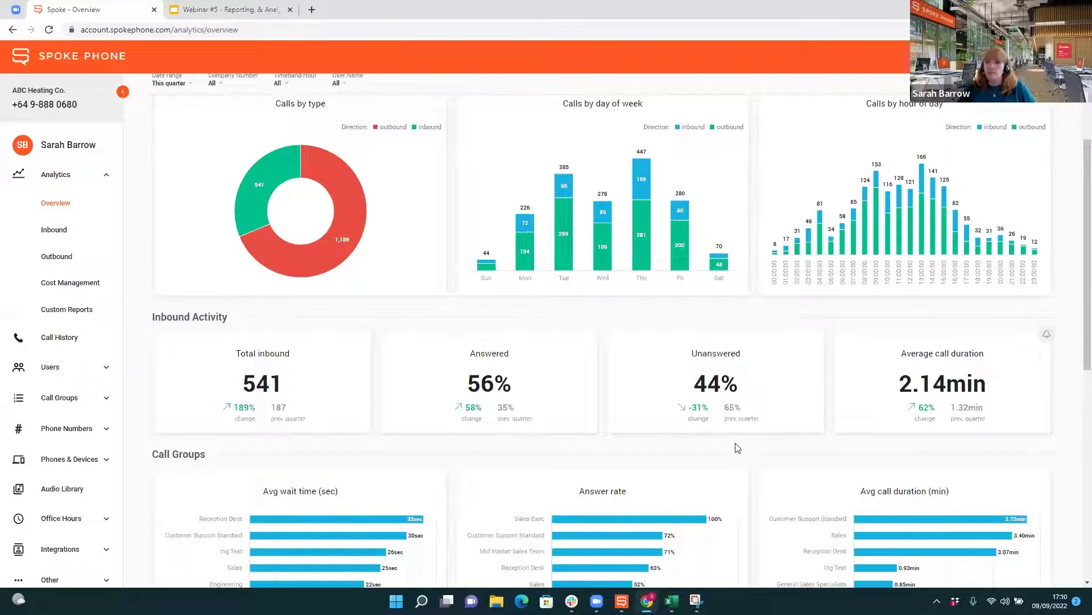
{"action": "scroll", "coordinate": [658, 446], "scroll_direction": "down", "scroll_amount": 3}
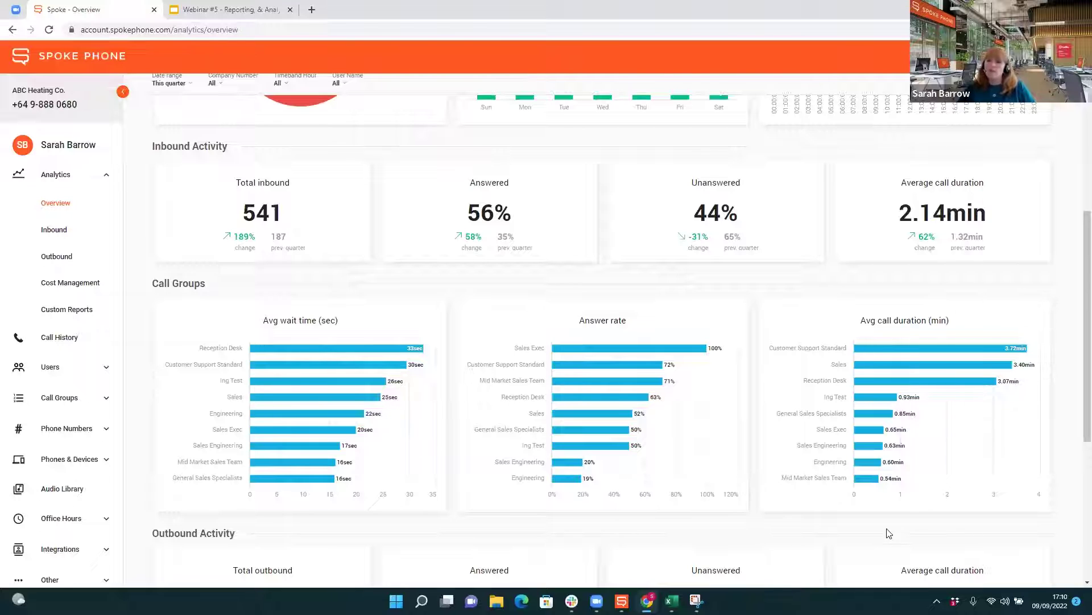
{"action": "scroll", "coordinate": [1077, 426], "scroll_direction": "down", "scroll_amount": 1}
{"action": "scroll", "coordinate": [1076, 427], "scroll_direction": "down", "scroll_amount": 3}
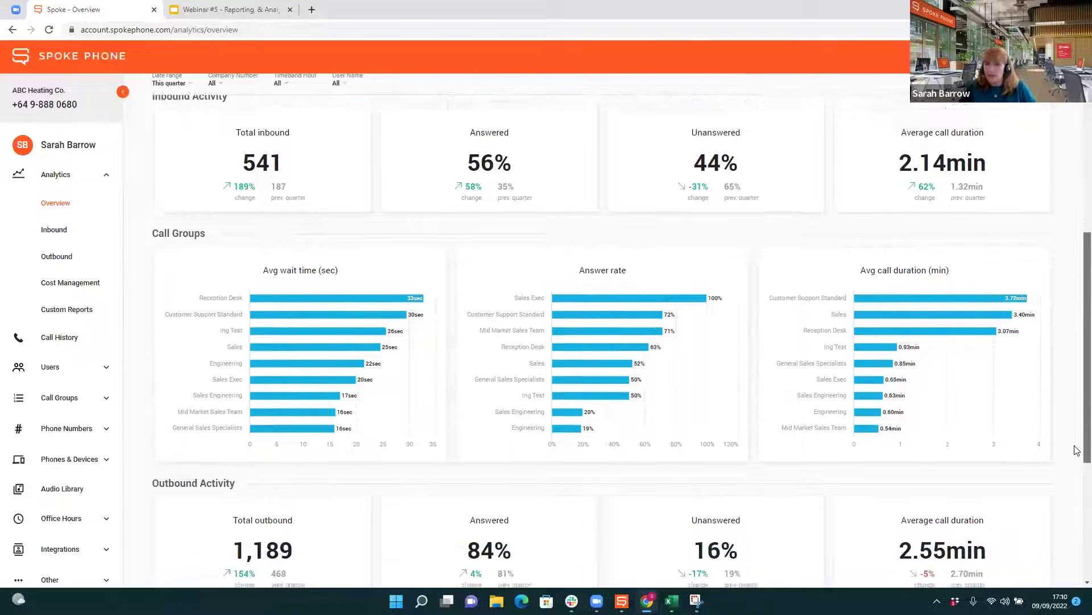
{"action": "scroll", "coordinate": [1028, 334], "scroll_direction": "up", "scroll_amount": 1}
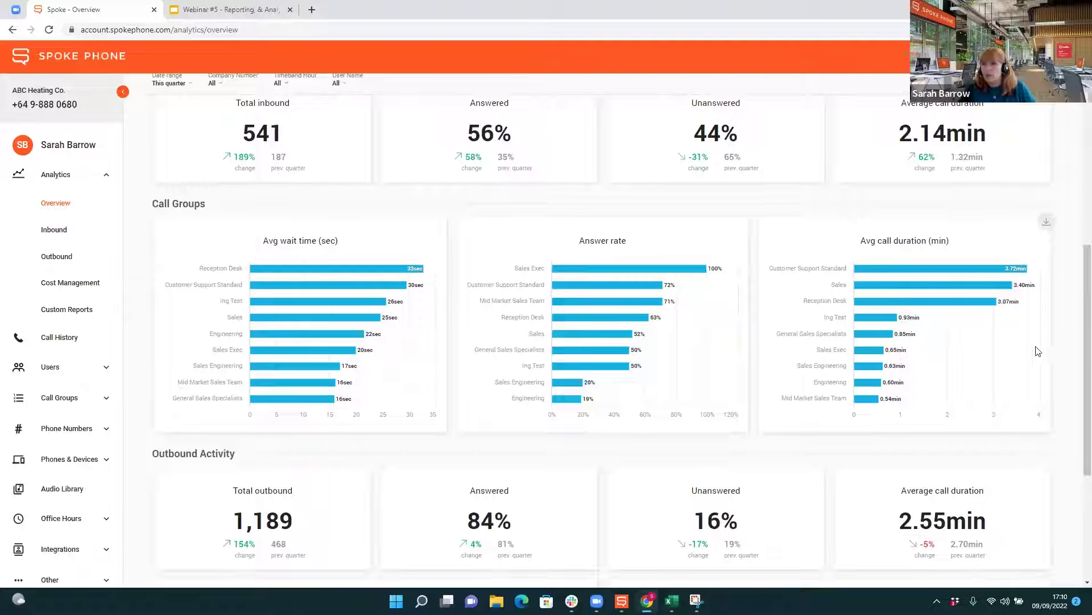
View the export formats for the call groups' average call duration chart, and review the outbound activity section
{"action": "left_click", "coordinate": [1046, 222]}
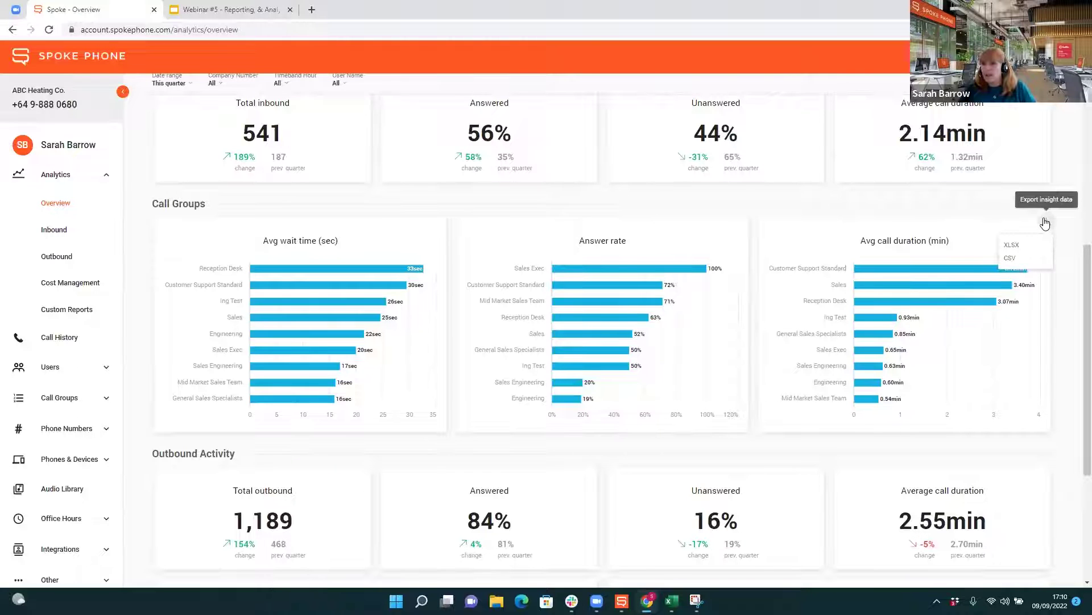
{"action": "left_click", "coordinate": [1065, 246]}
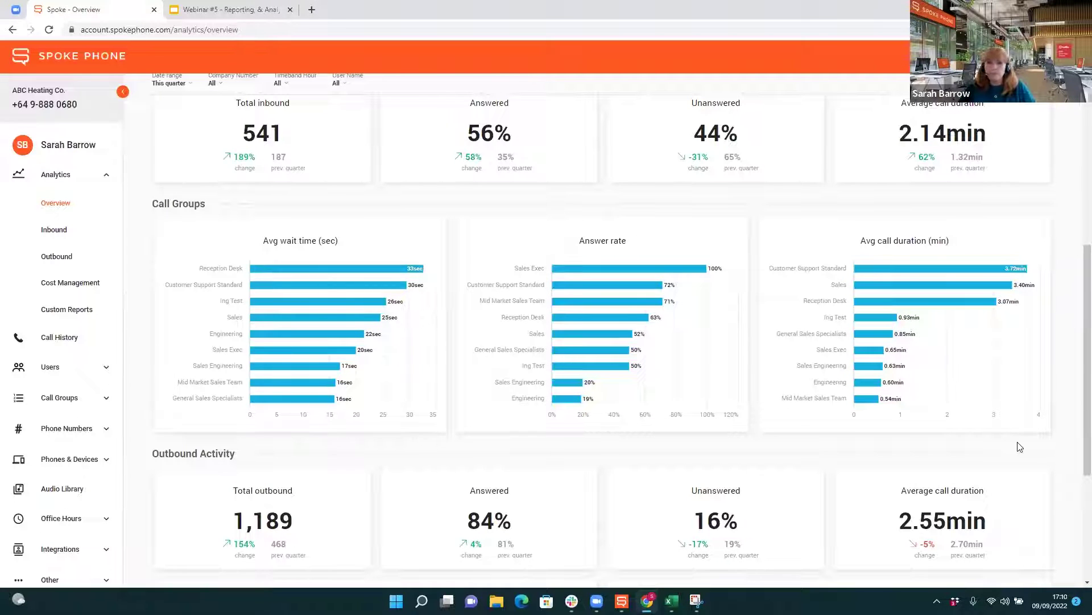
{"action": "scroll", "coordinate": [1019, 447], "scroll_direction": "down", "scroll_amount": 4}
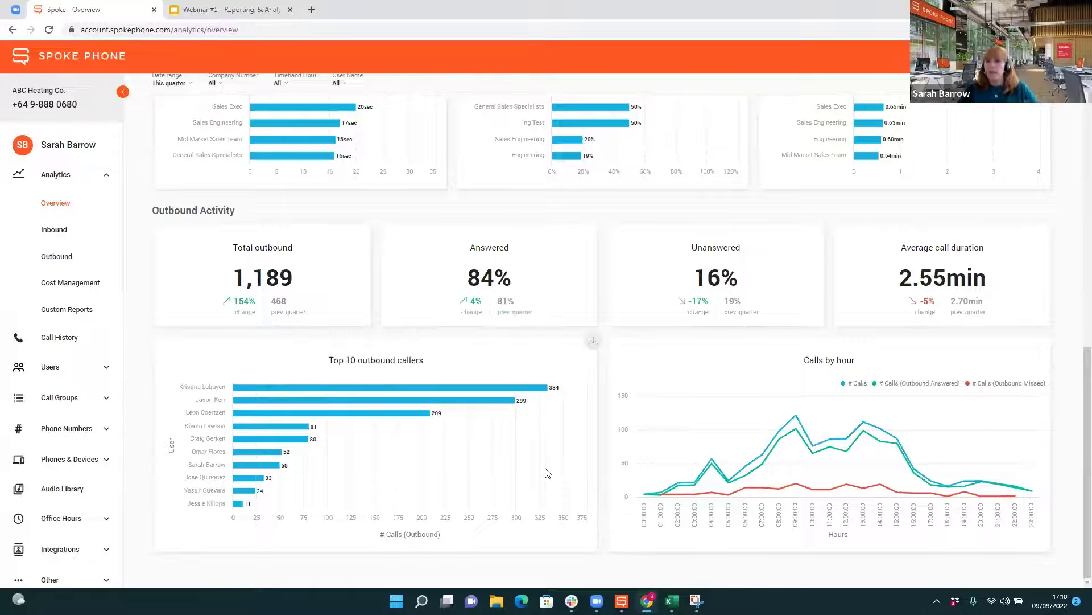
View the choices offered by the overview's company number and timeband hour filters
{"action": "scroll", "coordinate": [547, 472], "scroll_direction": "up", "scroll_amount": 10}
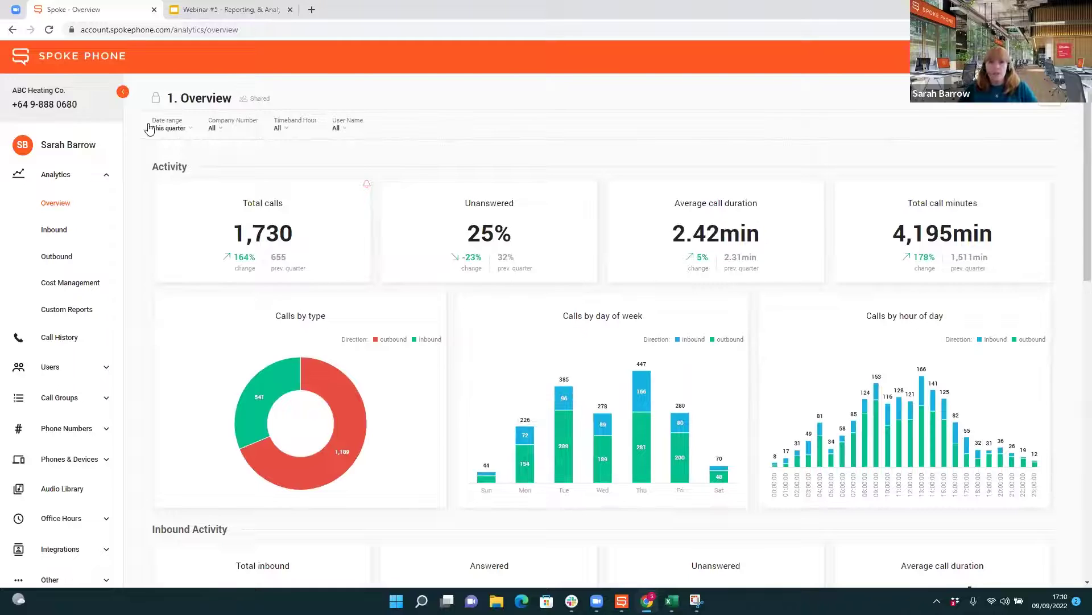
{"action": "left_click", "coordinate": [244, 125]}
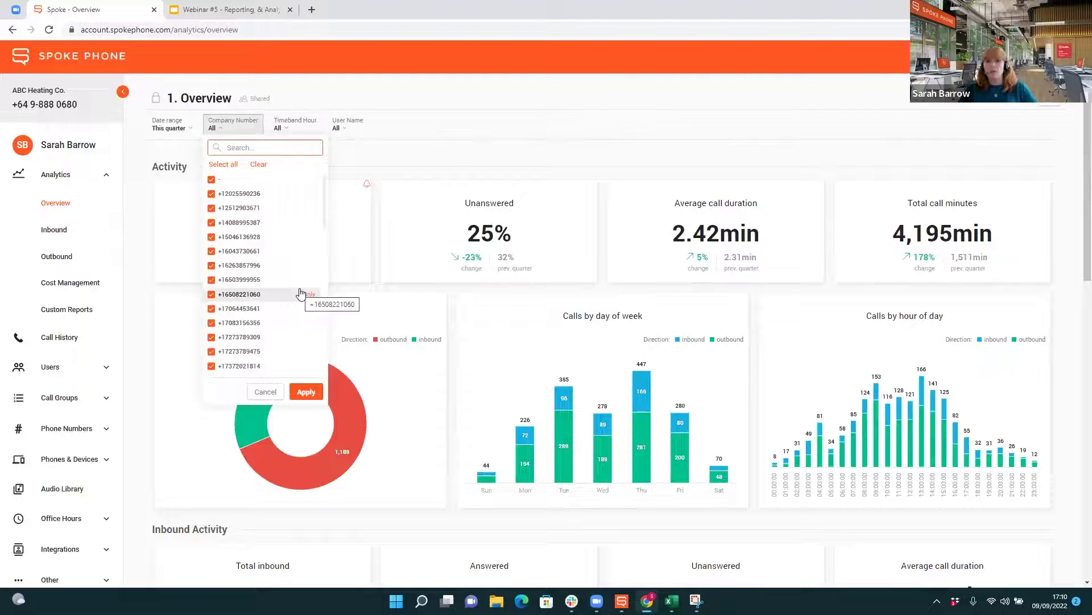
{"action": "left_click", "coordinate": [281, 125]}
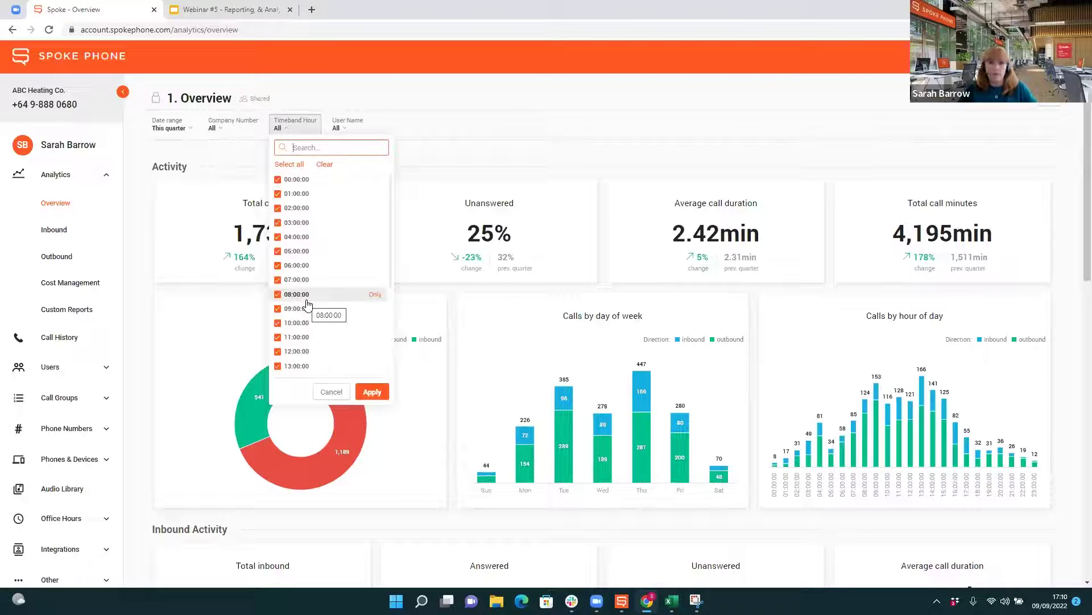
Filter the overview by user name to show only the signed-in user's calls
{"action": "left_click", "coordinate": [346, 126]}
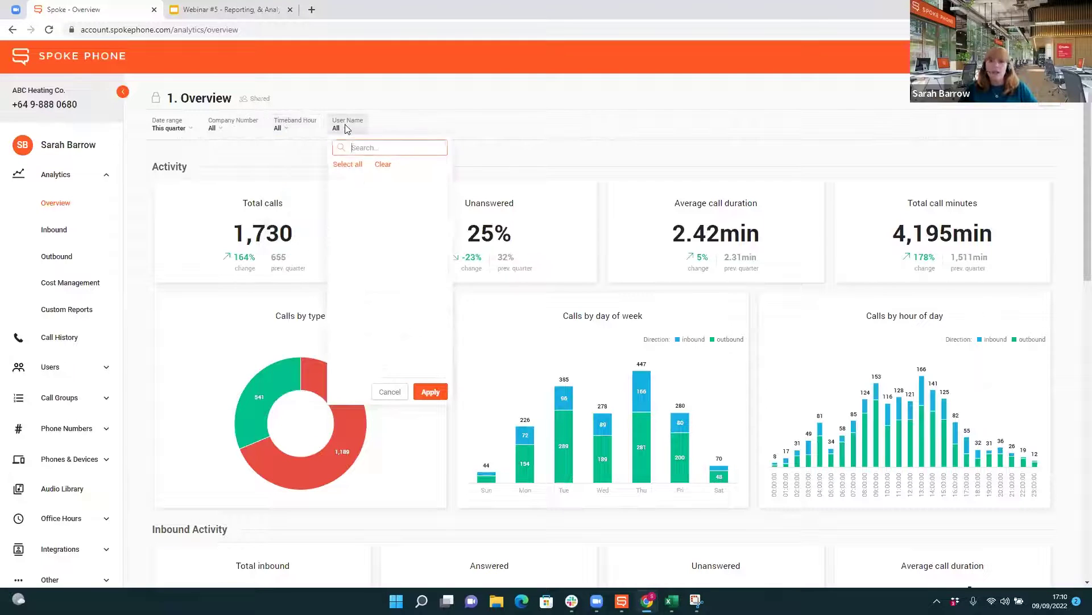
{"action": "left_click", "coordinate": [383, 164]}
{"action": "left_click", "coordinate": [340, 367]}
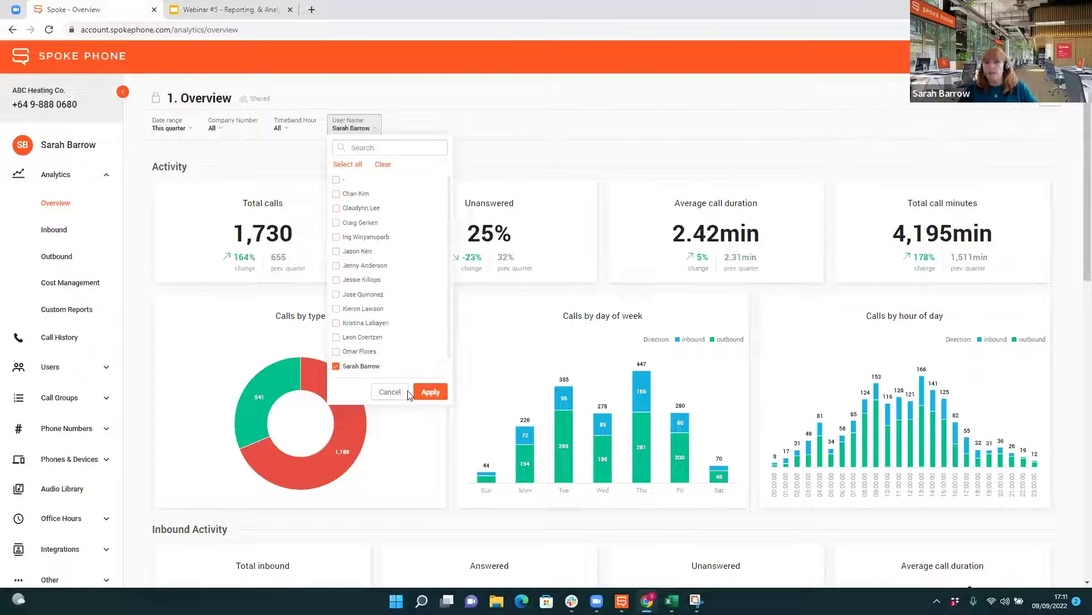
{"action": "left_click", "coordinate": [431, 392]}
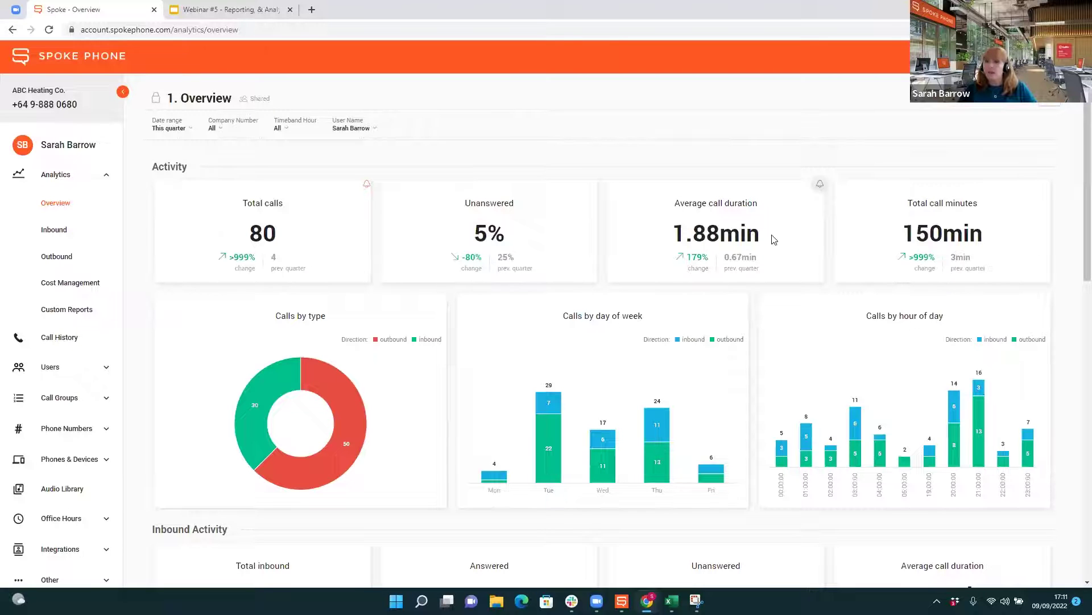
Reset the overview's user name filter to include all users
{"action": "left_click", "coordinate": [356, 128]}
{"action": "left_click", "coordinate": [348, 164]}
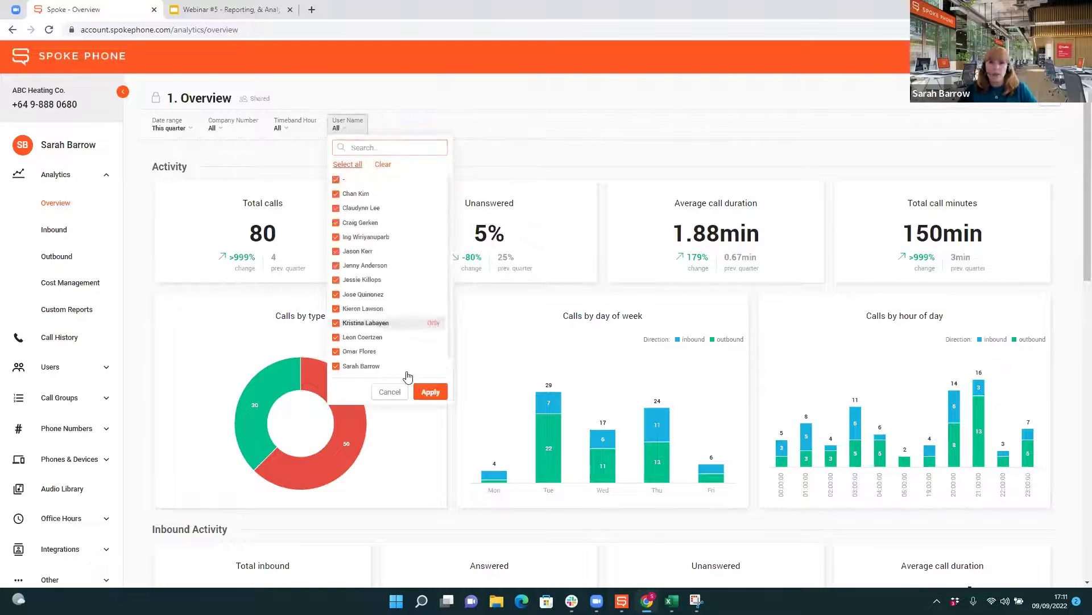
{"action": "left_click", "coordinate": [430, 391]}
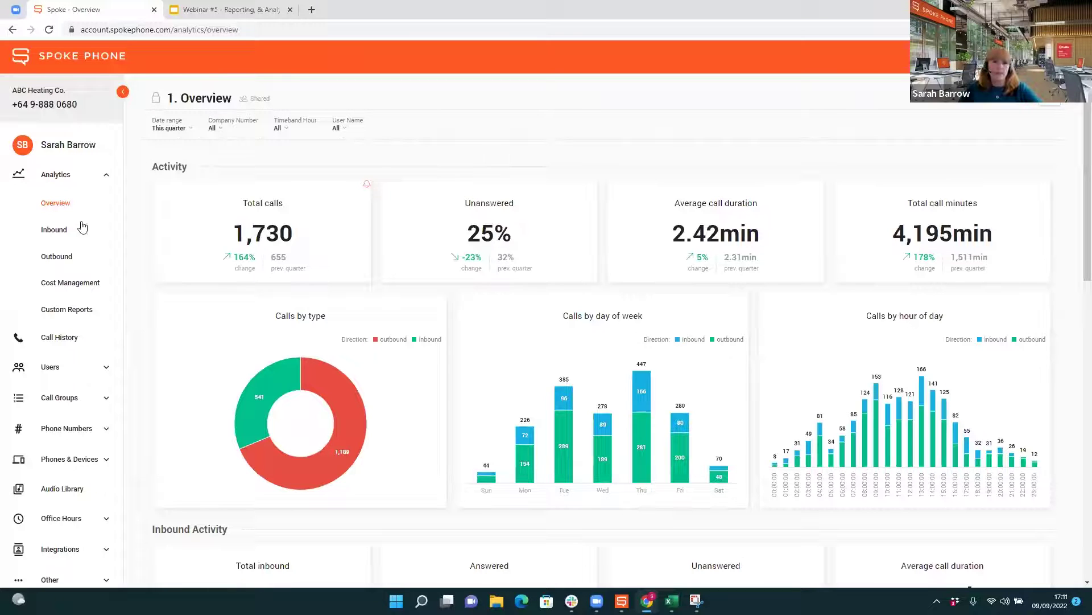
Open the Inbound analytics report and set its date range to this quarter
{"action": "left_click", "coordinate": [50, 232]}
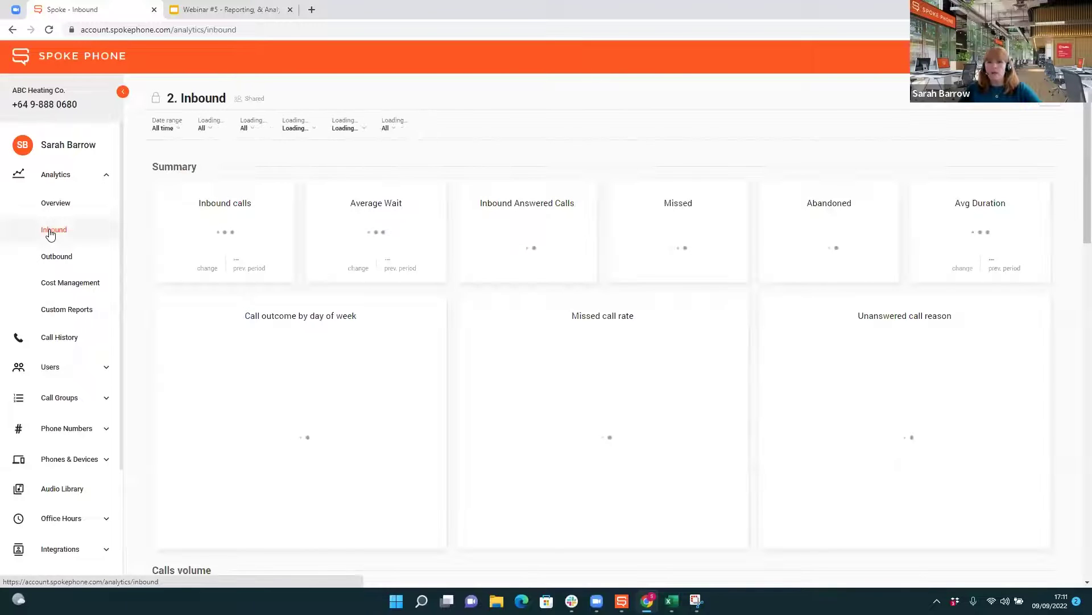
{"action": "left_click", "coordinate": [165, 124]}
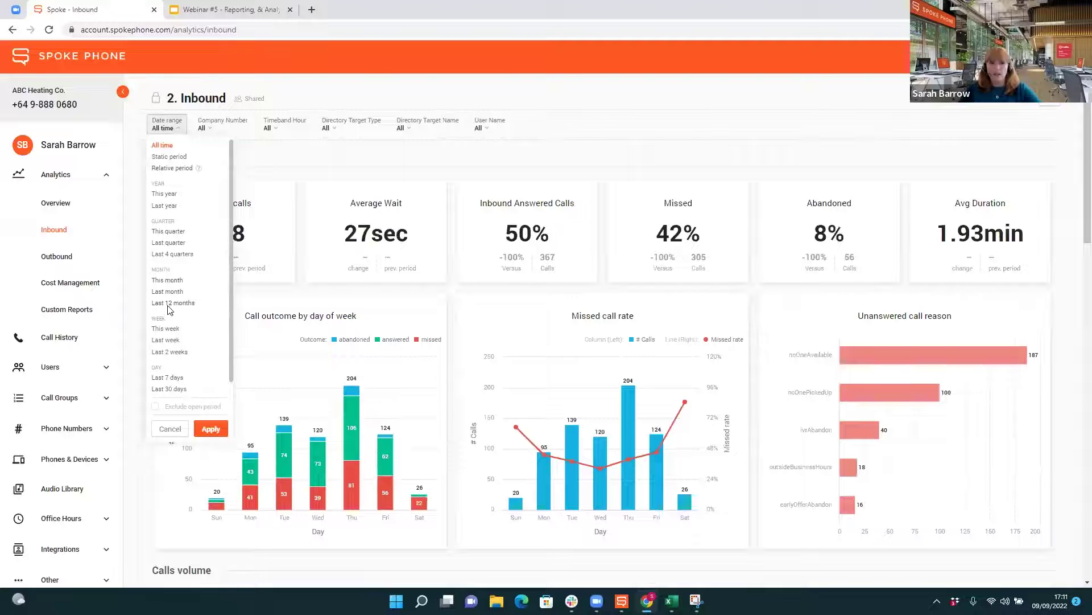
{"action": "left_click", "coordinate": [162, 232]}
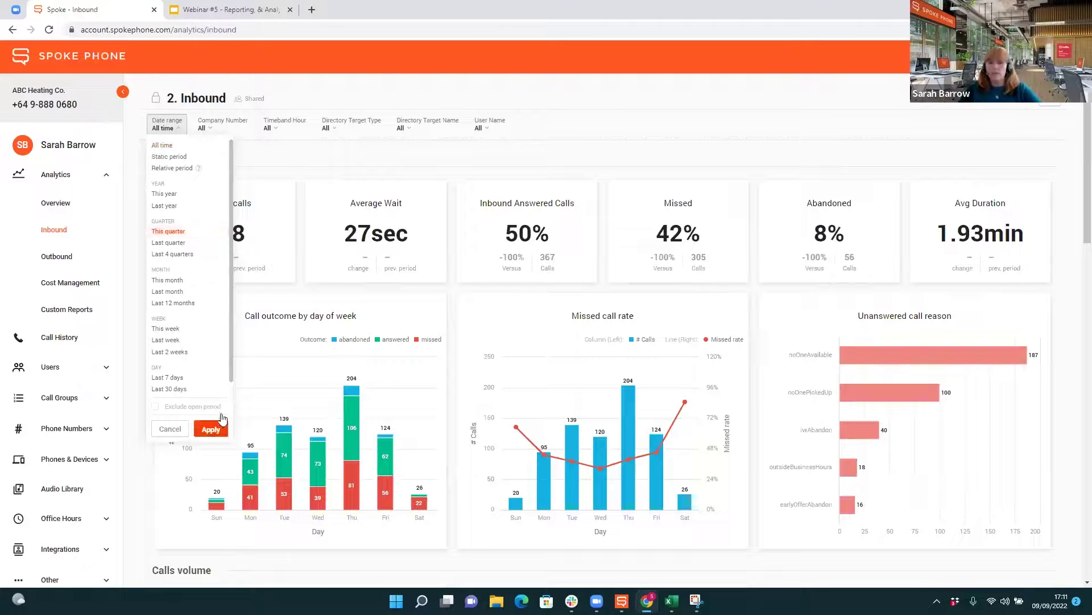
{"action": "left_click", "coordinate": [351, 197]}
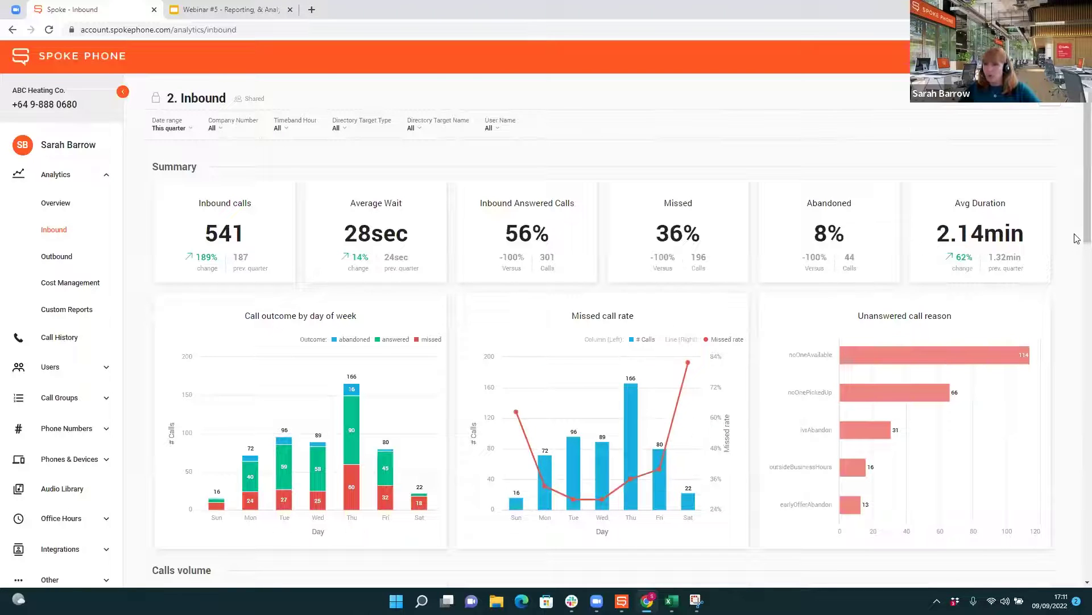
Examine the Unanswered call reason chart in the Inbound report, checking the call counts for the individual outcome reasons
{"action": "scroll", "coordinate": [1070, 250], "scroll_direction": "down", "scroll_amount": 2}
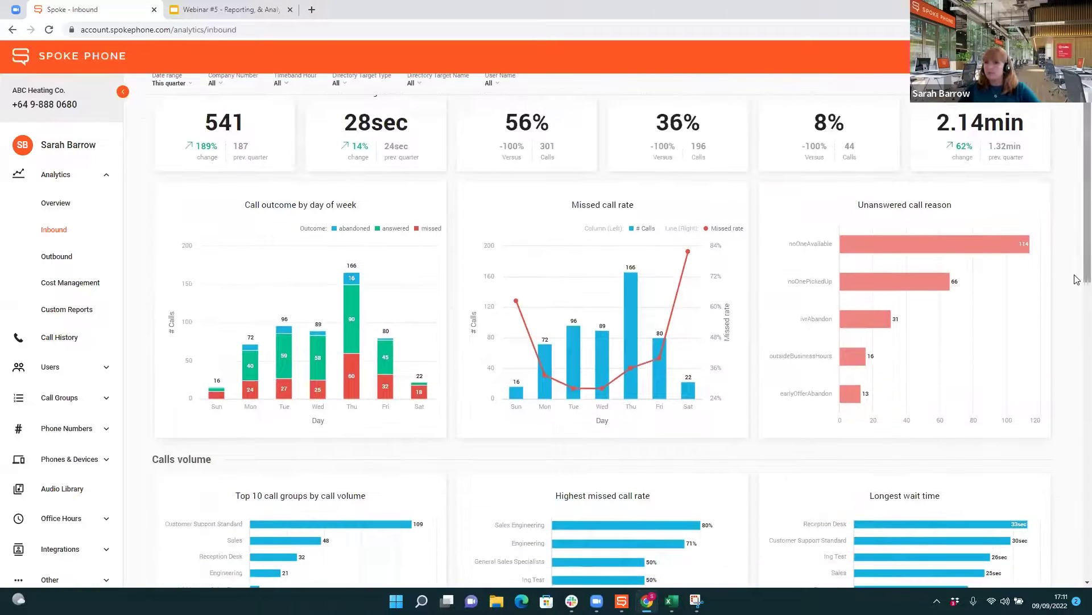
{"action": "mouse_move", "coordinate": [976, 257]}
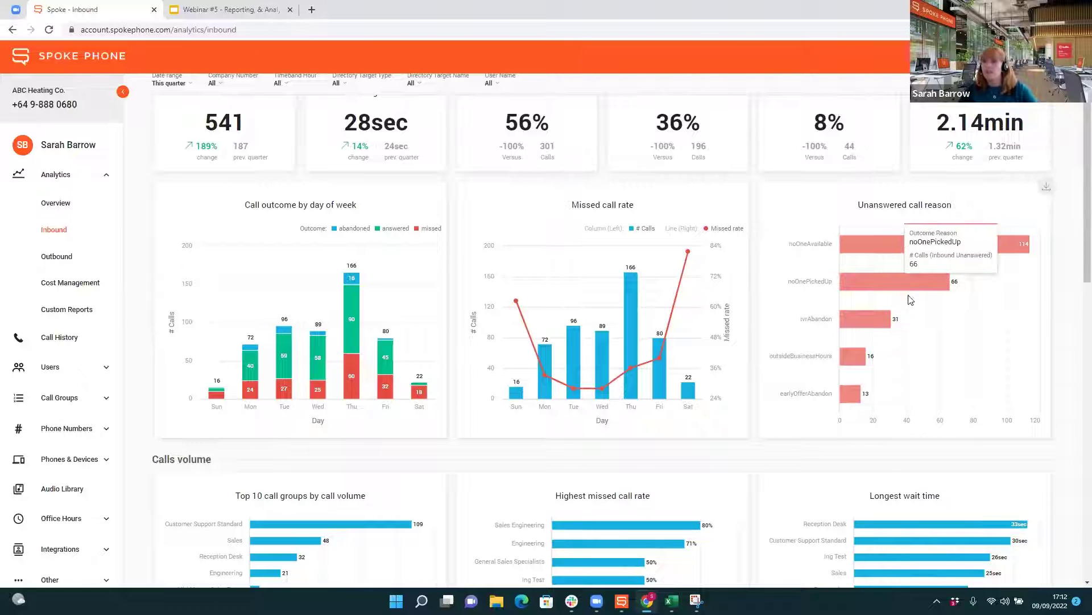
{"action": "mouse_move", "coordinate": [919, 288]}
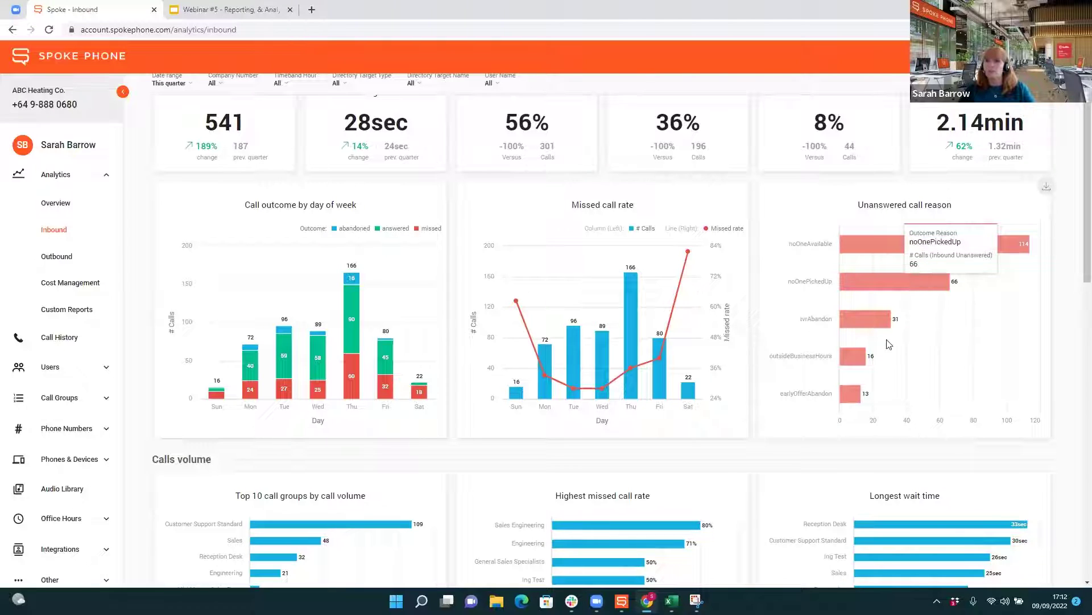
{"action": "mouse_move", "coordinate": [880, 320]}
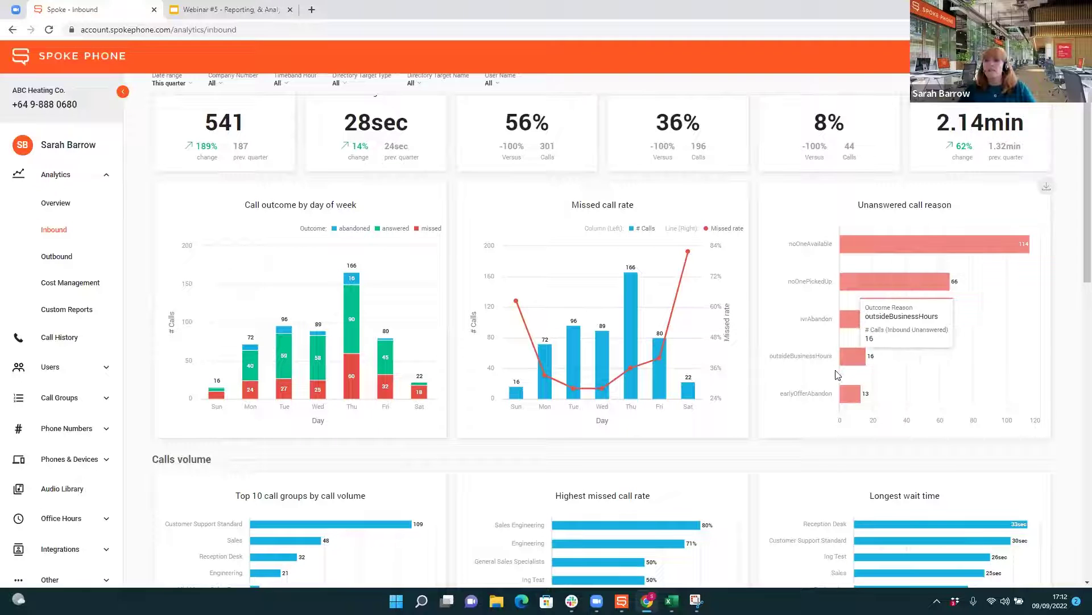
{"action": "mouse_move", "coordinate": [855, 411]}
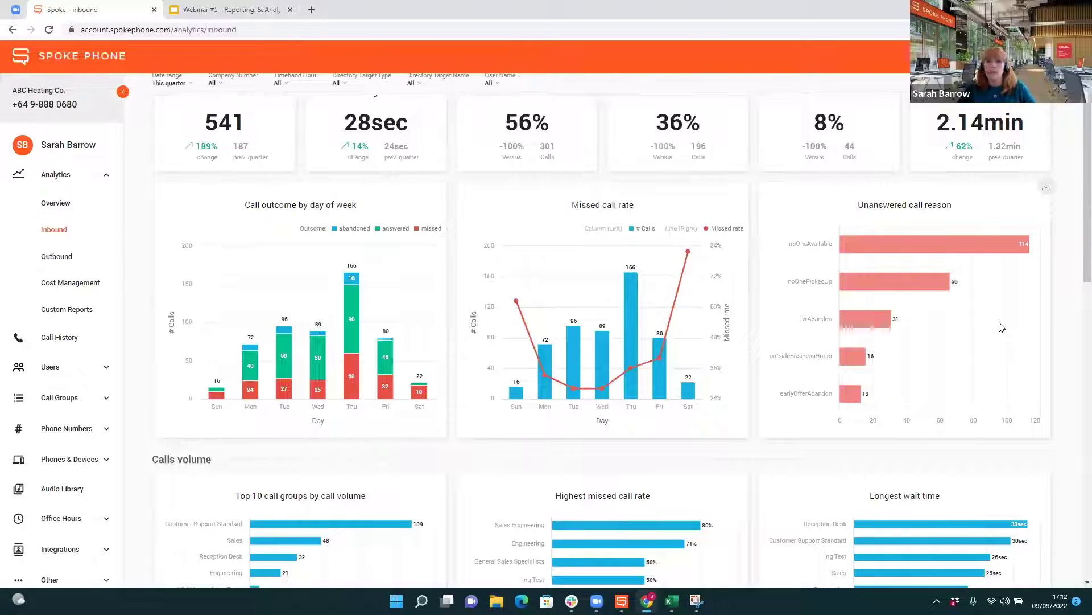
Review the Inbound report's call group volume charts, busy hours and average wait heatmaps, and the Top inbound users table
{"action": "scroll", "coordinate": [999, 325], "scroll_direction": "down", "scroll_amount": 3}
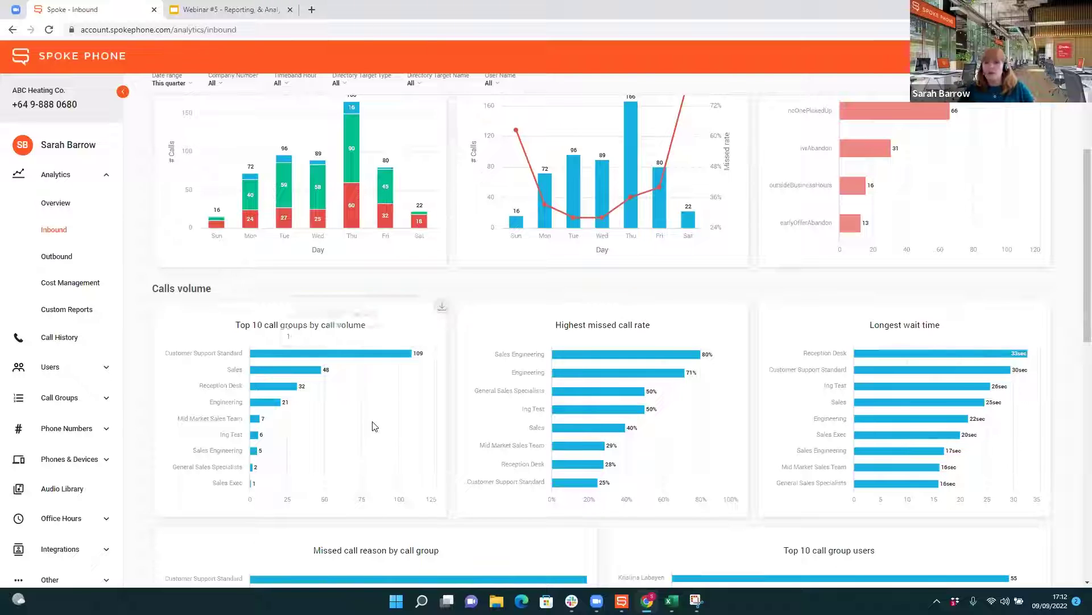
{"action": "mouse_move", "coordinate": [619, 394]}
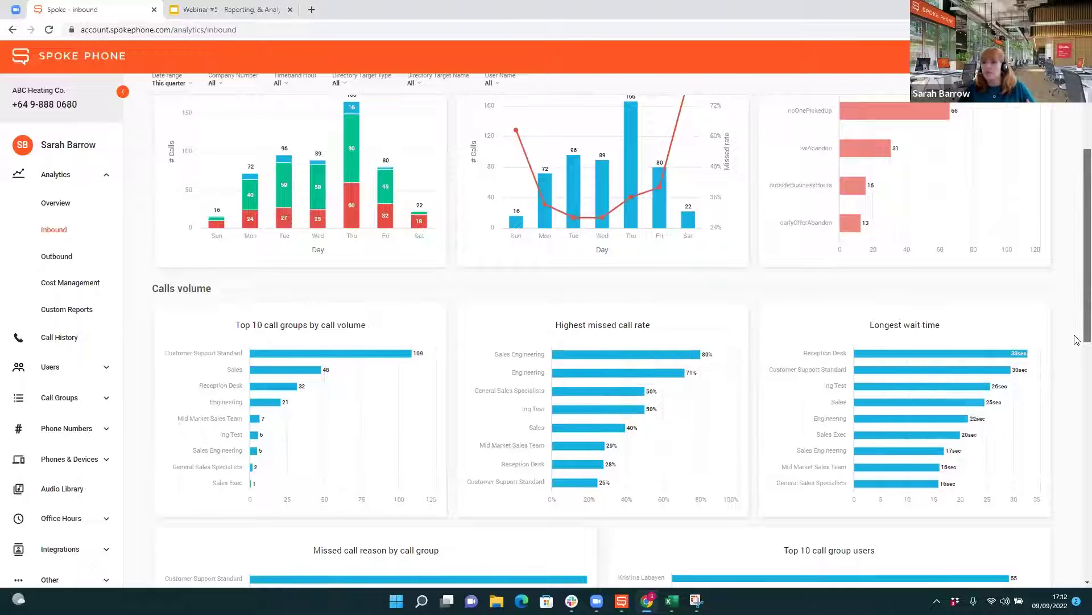
{"action": "scroll", "coordinate": [1077, 441], "scroll_direction": "down", "scroll_amount": 3}
{"action": "scroll", "coordinate": [1077, 441], "scroll_direction": "down", "scroll_amount": 5}
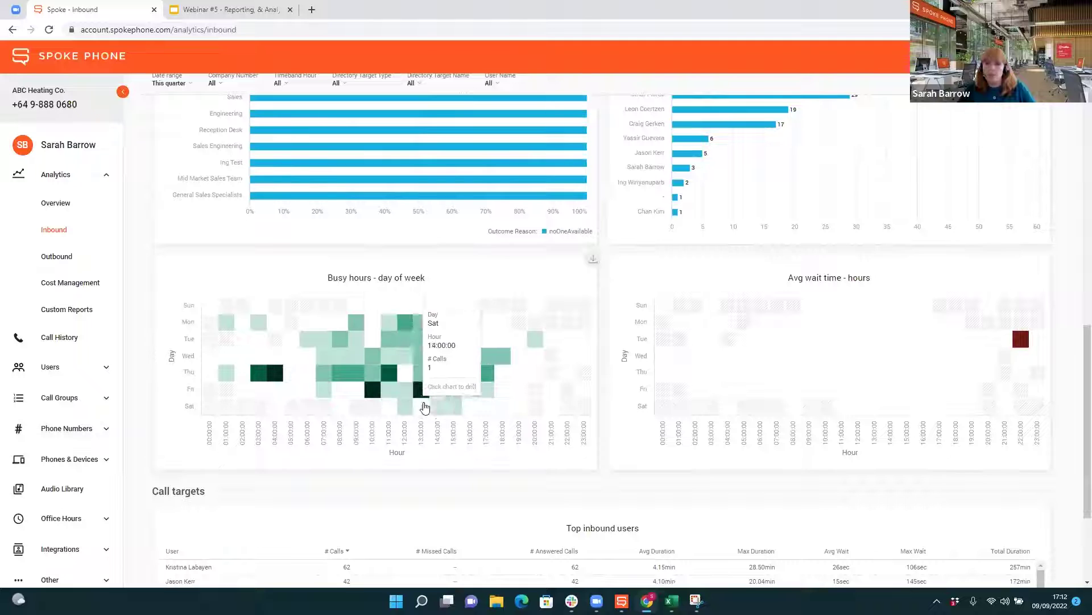
{"action": "scroll", "coordinate": [524, 465], "scroll_direction": "up", "scroll_amount": 1}
{"action": "scroll", "coordinate": [523, 465], "scroll_direction": "down", "scroll_amount": 2}
{"action": "scroll", "coordinate": [522, 465], "scroll_direction": "down", "scroll_amount": 2}
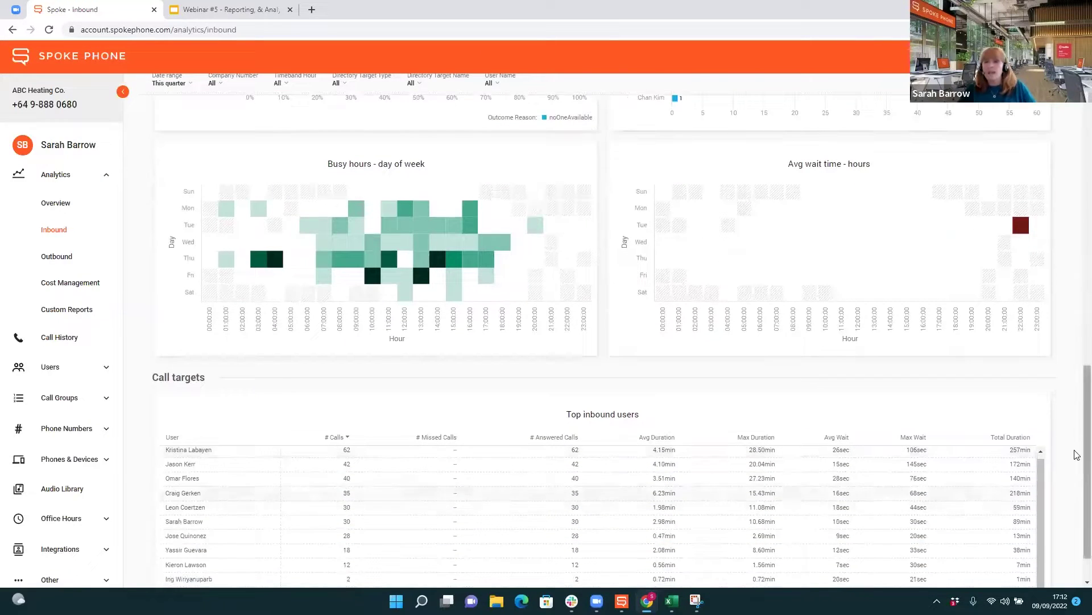
{"action": "scroll", "coordinate": [1077, 458], "scroll_direction": "down", "scroll_amount": 2}
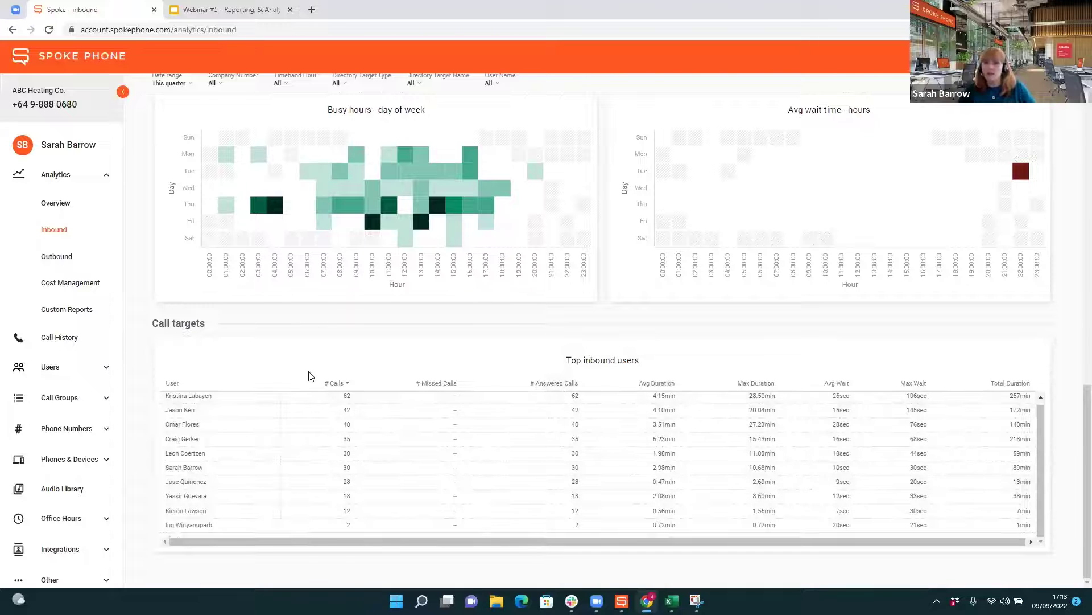
{"action": "scroll", "coordinate": [241, 380], "scroll_direction": "up", "scroll_amount": 6}
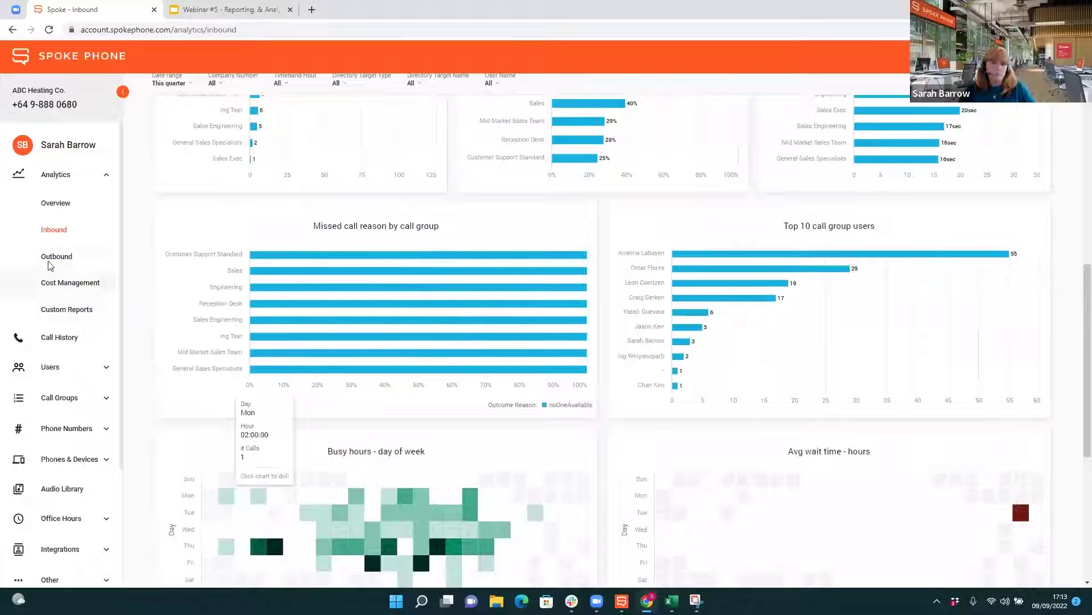
Open the Outbound report and review its summary, call stats, day and hour heatmaps, and Top 10 callers table
{"action": "left_click", "coordinate": [49, 264]}
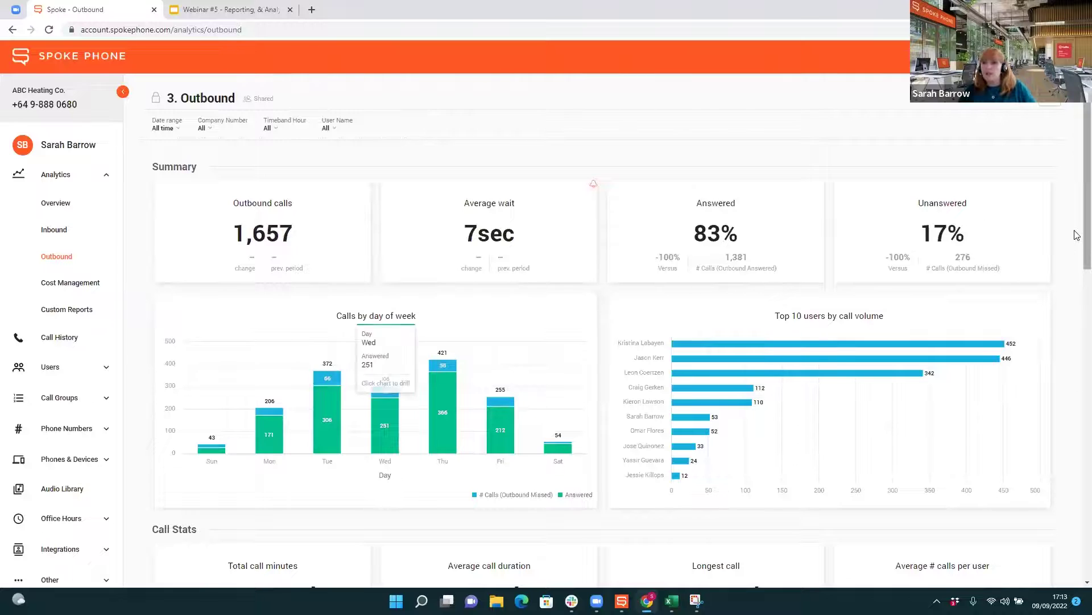
{"action": "scroll", "coordinate": [1077, 245], "scroll_direction": "down", "scroll_amount": 5}
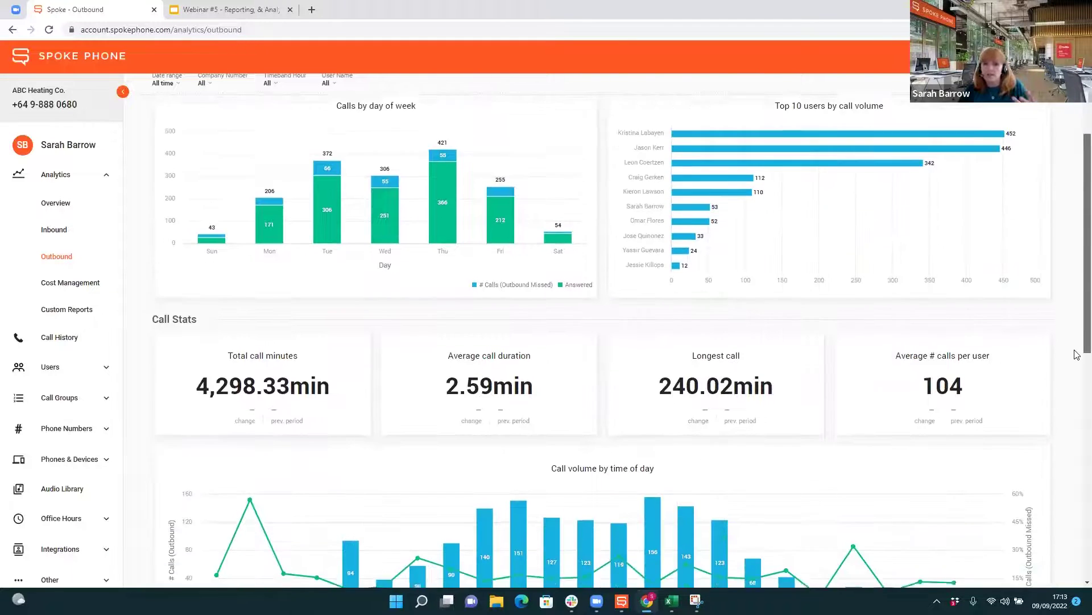
{"action": "scroll", "coordinate": [1077, 374], "scroll_direction": "down", "scroll_amount": 2}
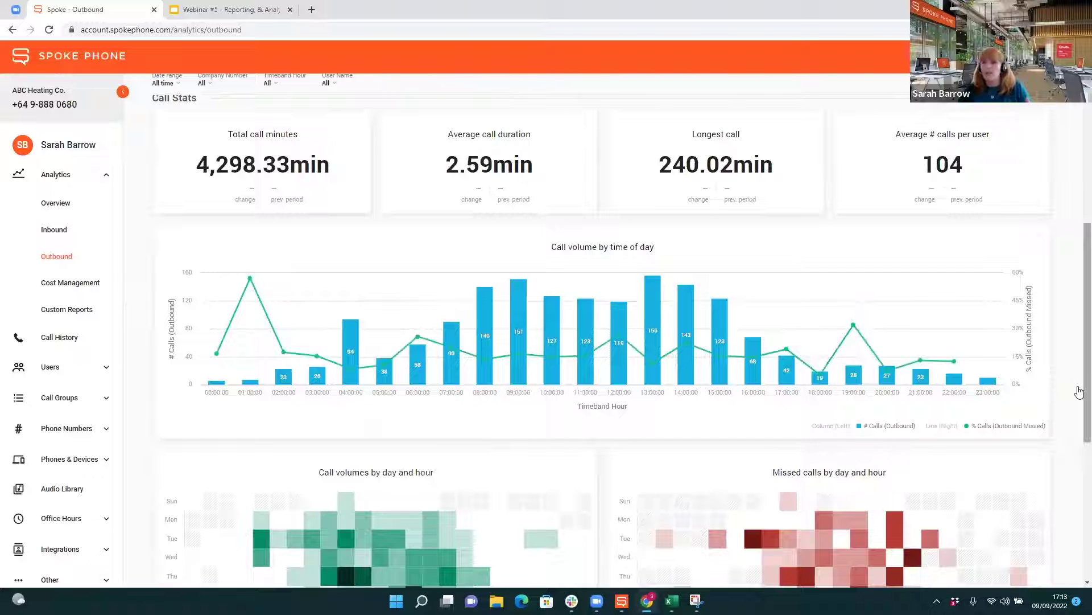
{"action": "scroll", "coordinate": [1078, 455], "scroll_direction": "down", "scroll_amount": 1}
{"action": "scroll", "coordinate": [1080, 467], "scroll_direction": "down", "scroll_amount": 3}
{"action": "scroll", "coordinate": [1079, 506], "scroll_direction": "down", "scroll_amount": 3}
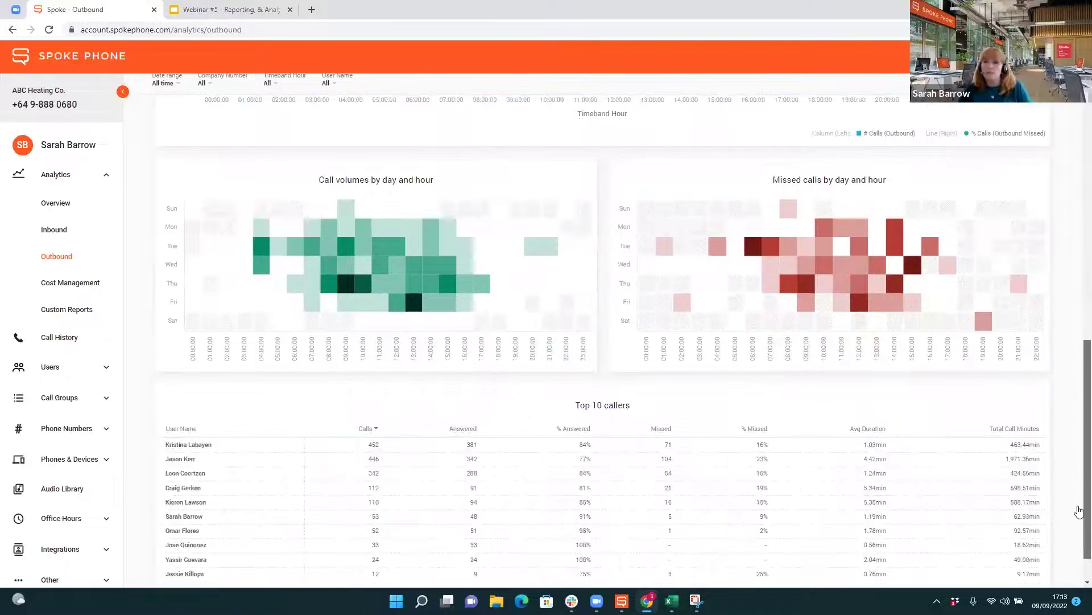
{"action": "scroll", "coordinate": [1079, 532], "scroll_direction": "down", "scroll_amount": 1}
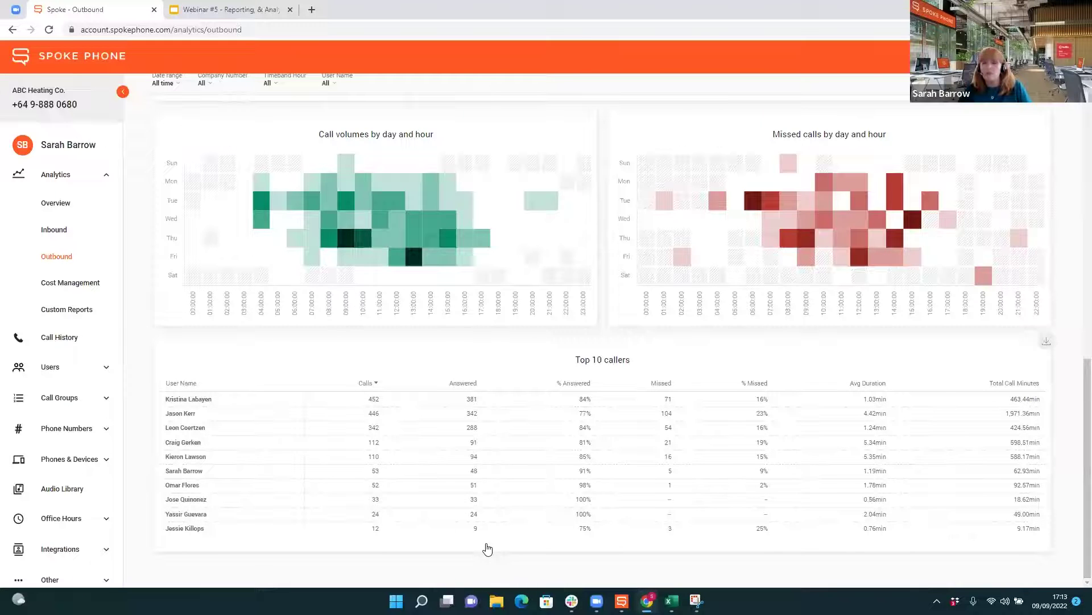
{"action": "scroll", "coordinate": [1079, 402], "scroll_direction": "up", "scroll_amount": 1}
{"action": "left_click_drag", "start_coordinate": [1079, 402], "coordinate": [1079, 164]}
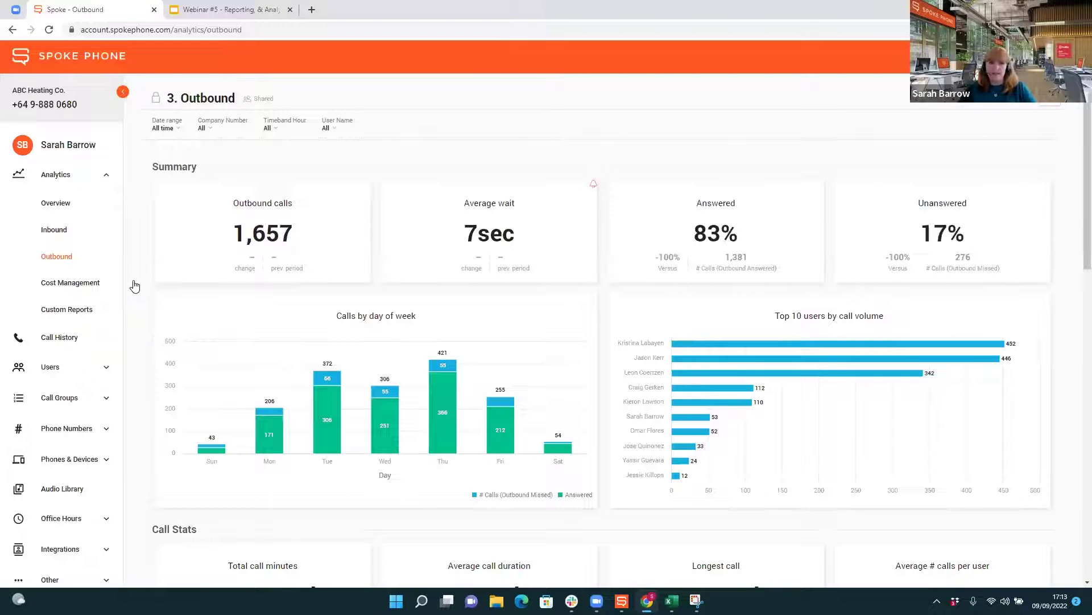
Open the Cost Management report and set its date range to this month
{"action": "left_click", "coordinate": [73, 284]}
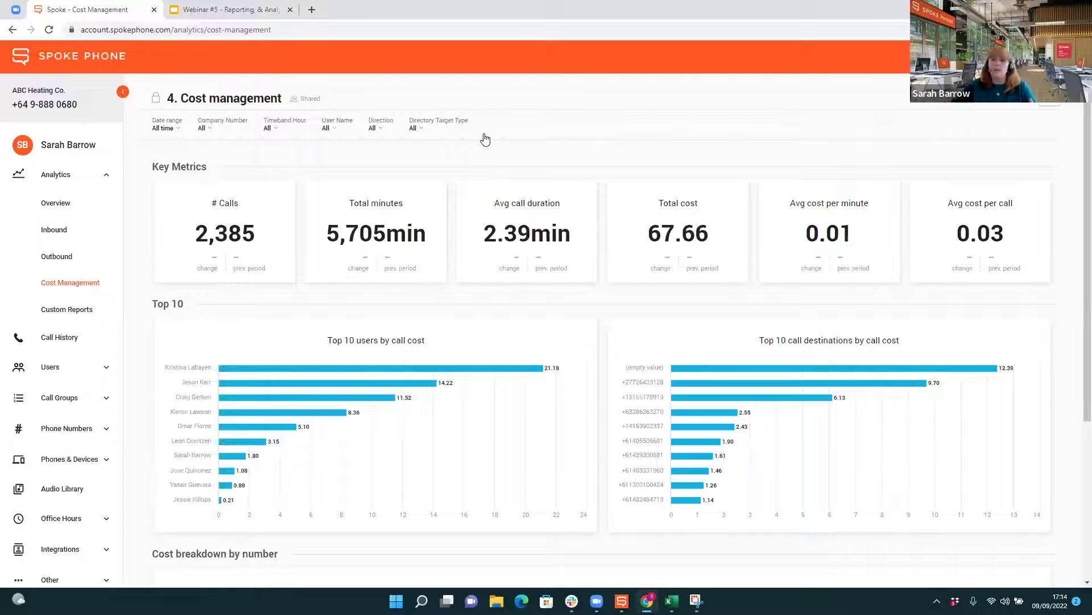
{"action": "left_click", "coordinate": [166, 125]}
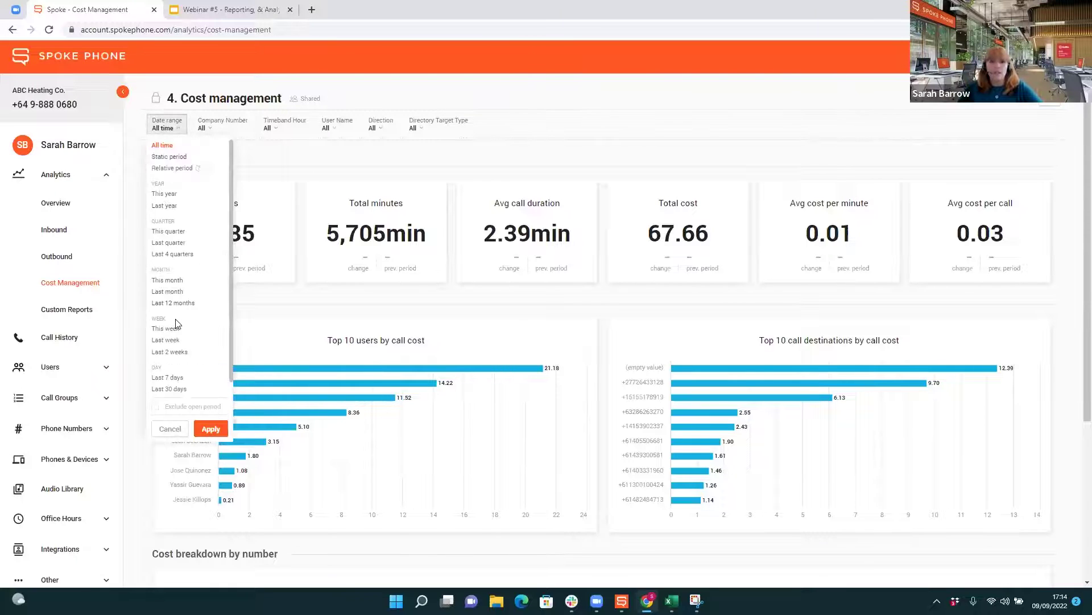
{"action": "left_click", "coordinate": [165, 280]}
{"action": "left_click", "coordinate": [211, 427]}
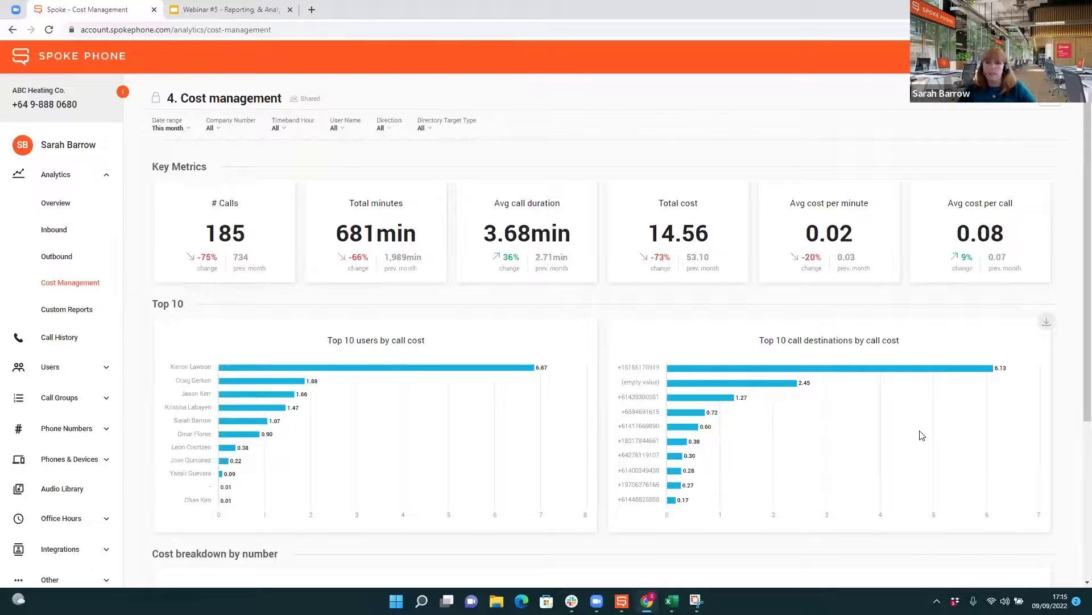
Review the cost breakdown by number and the top 10 users and call destinations by call cost
{"action": "scroll", "coordinate": [1077, 369], "scroll_direction": "down", "scroll_amount": 4}
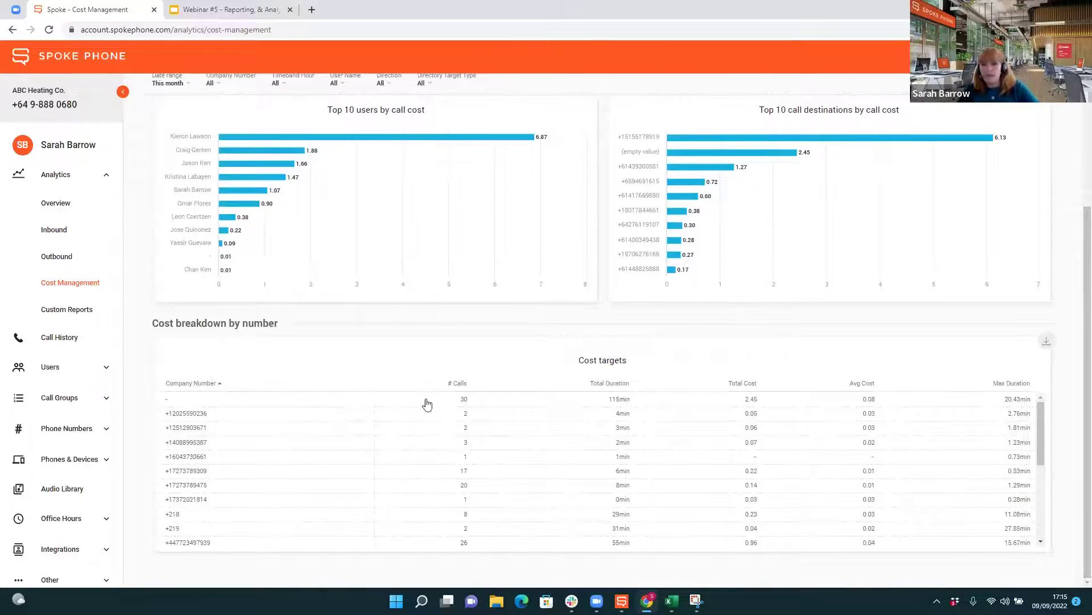
{"action": "left_click_drag", "start_coordinate": [1040, 455], "coordinate": [1079, 274]}
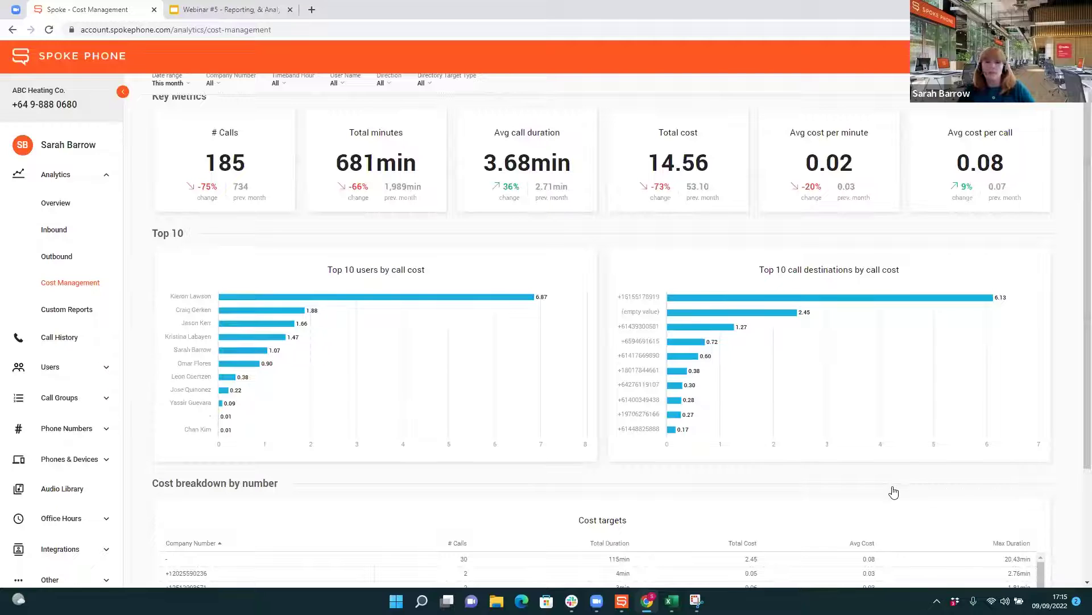
{"action": "mouse_move", "coordinate": [626, 414]}
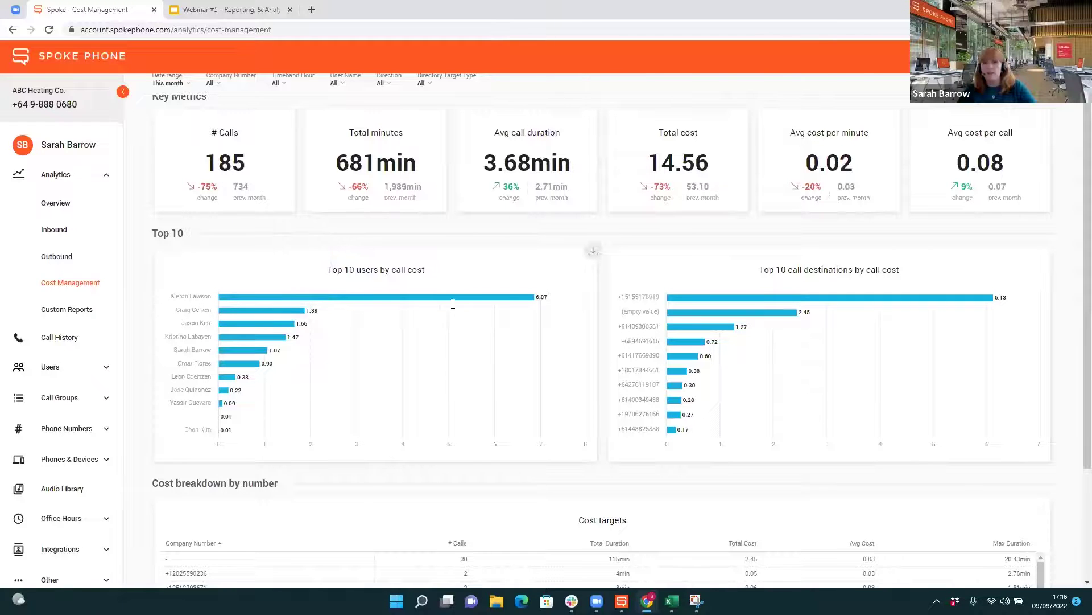
{"action": "mouse_move", "coordinate": [527, 287]}
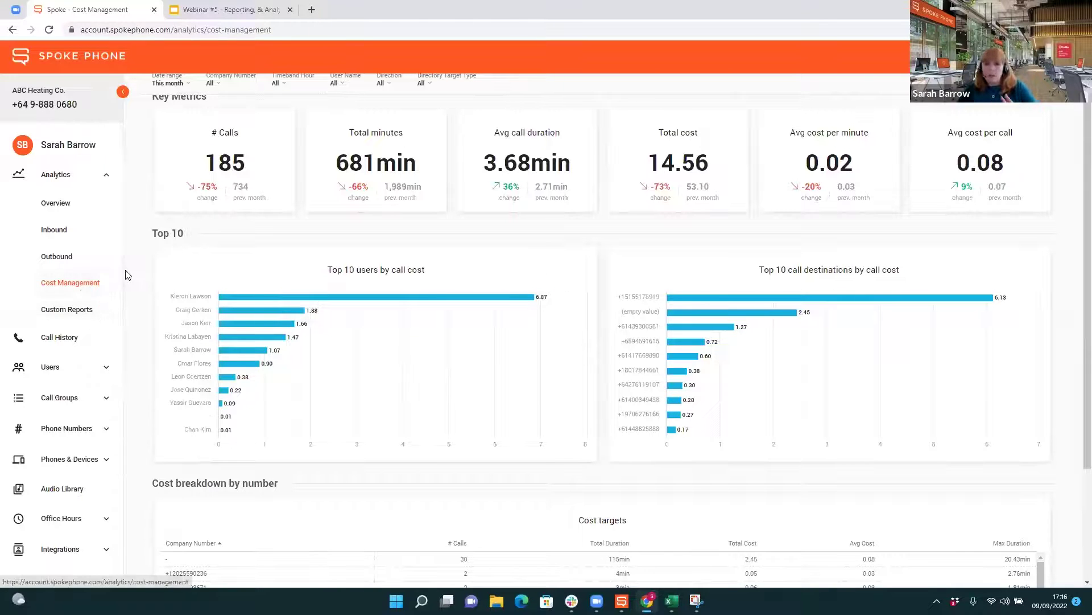
{"action": "scroll", "coordinate": [137, 259], "scroll_direction": "up", "scroll_amount": 1}
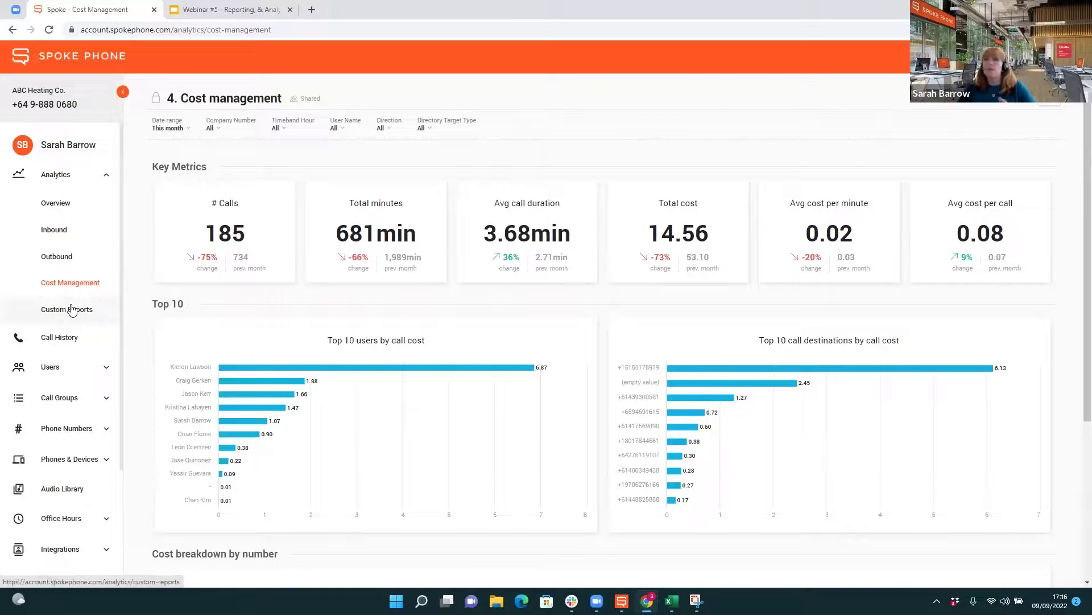
Save the Inbound report as a new dashboard named with the signed-in user's first name followed by "Test"
{"action": "left_click", "coordinate": [62, 229]}
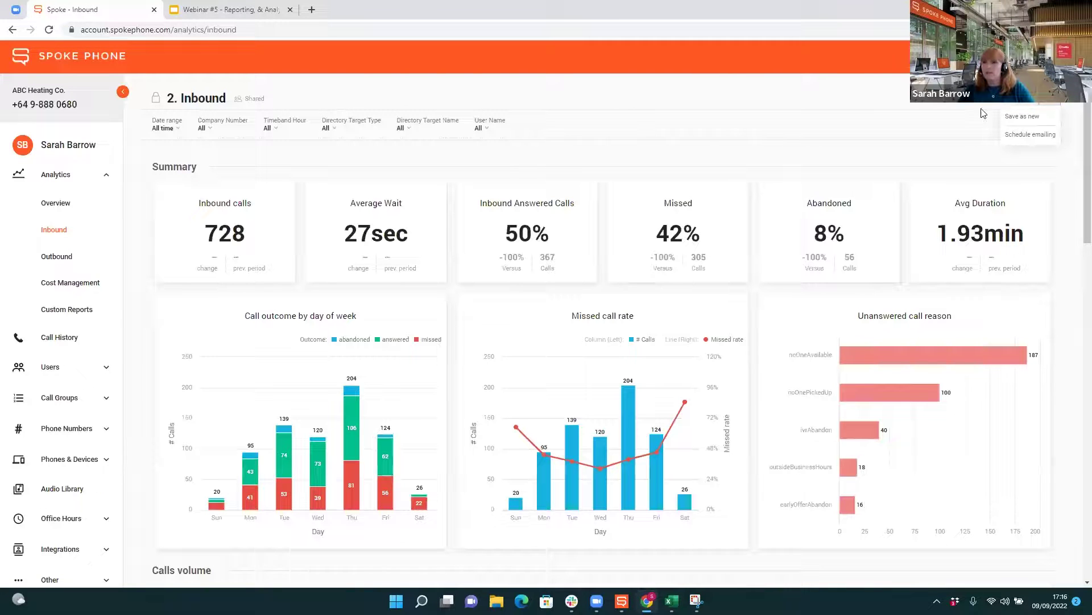
{"action": "left_click", "coordinate": [1025, 117]}
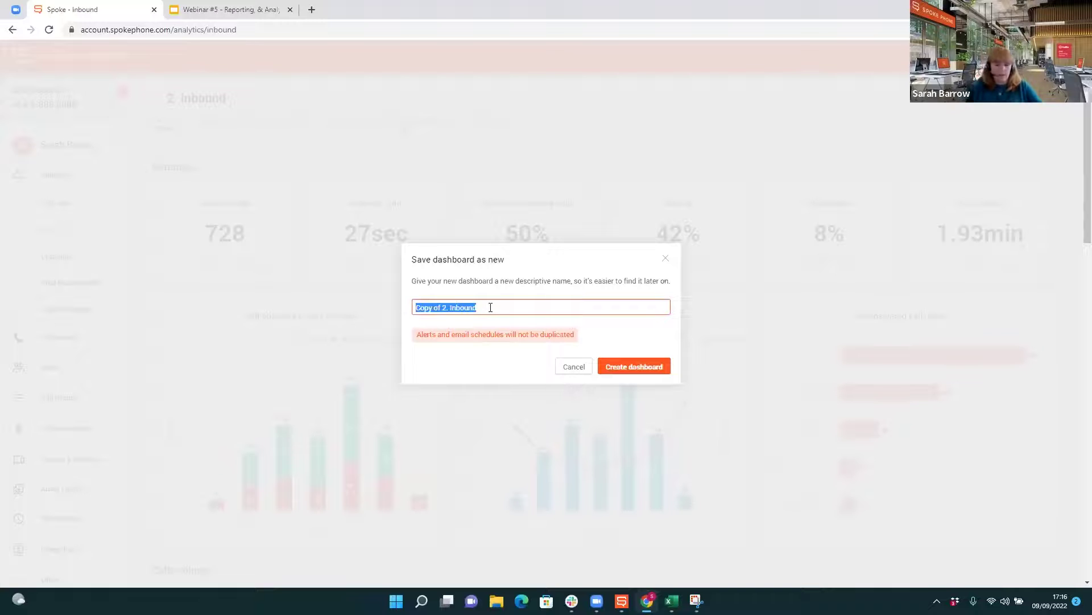
{"action": "type", "text": "Sarah Test"}
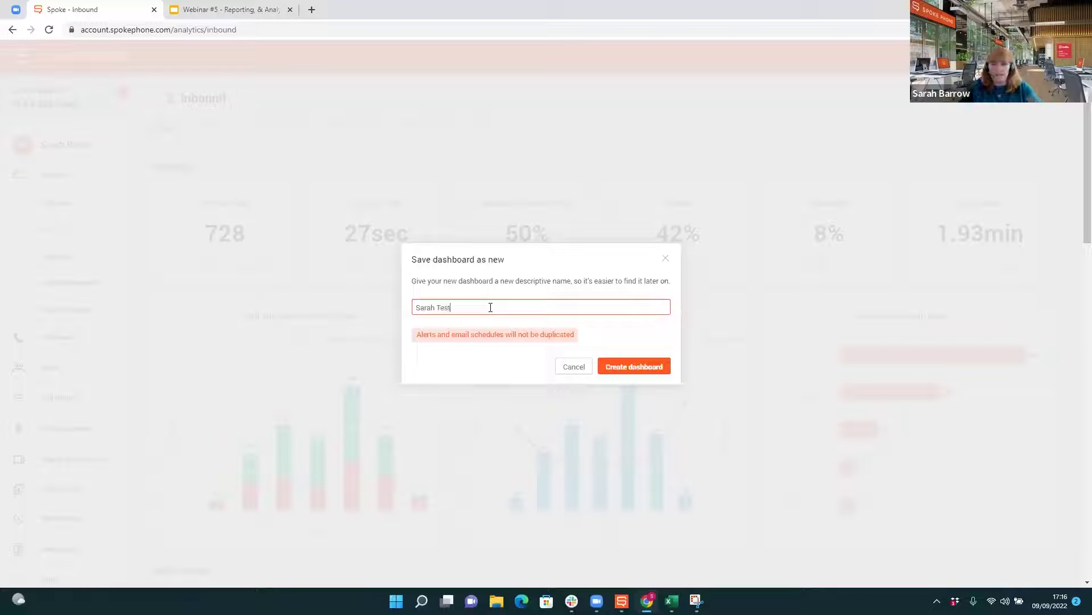
{"action": "left_click", "coordinate": [625, 365]}
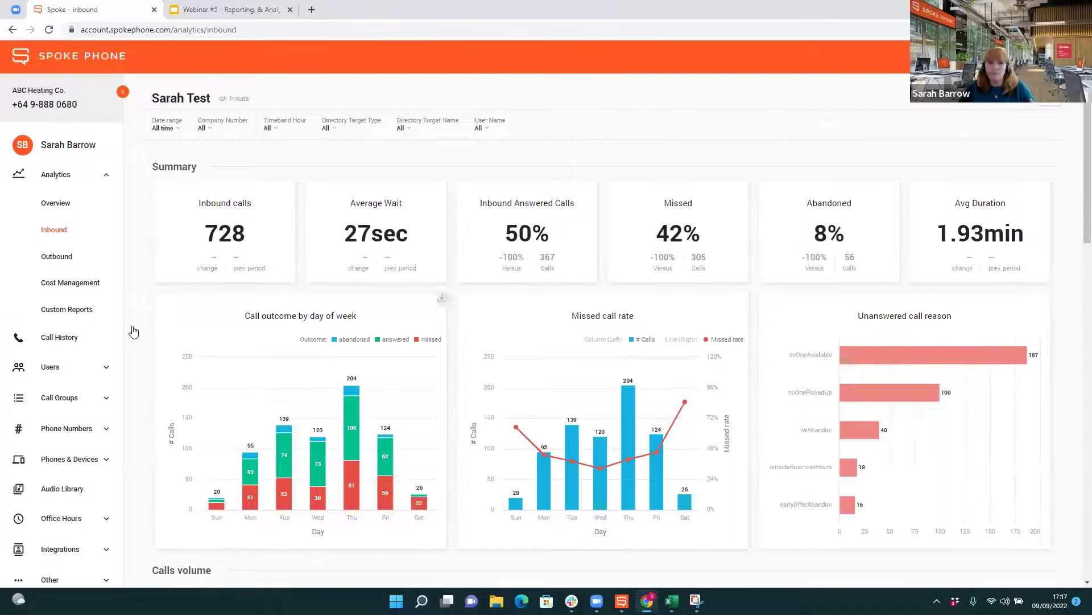
Open the new test dashboard from Custom Reports for editing and move the Call outcome by day of week chart beside Inbound calls
{"action": "left_click", "coordinate": [66, 311]}
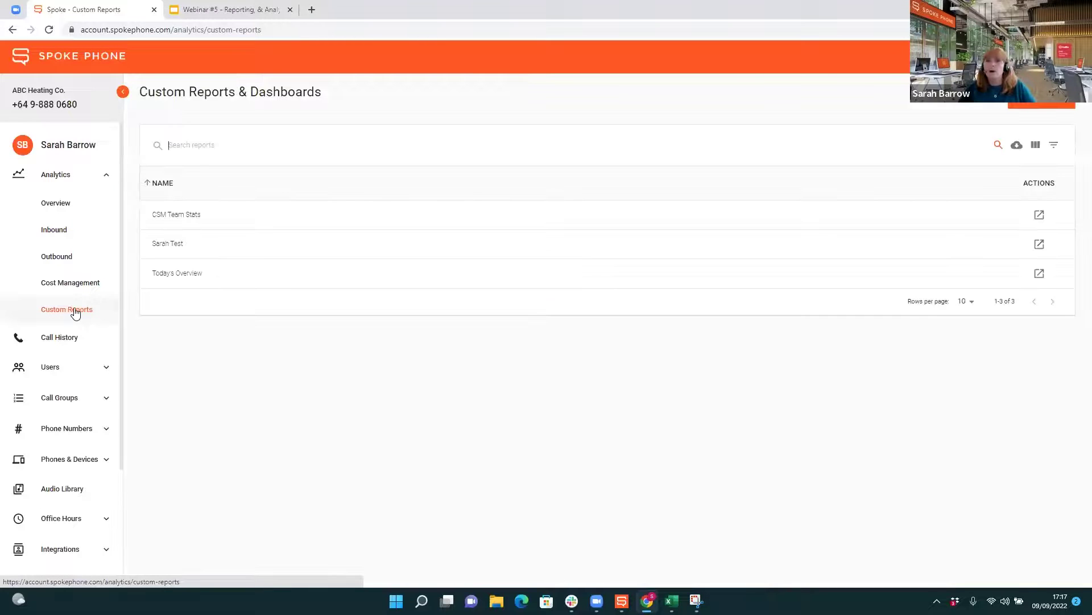
{"action": "left_click", "coordinate": [1039, 243]}
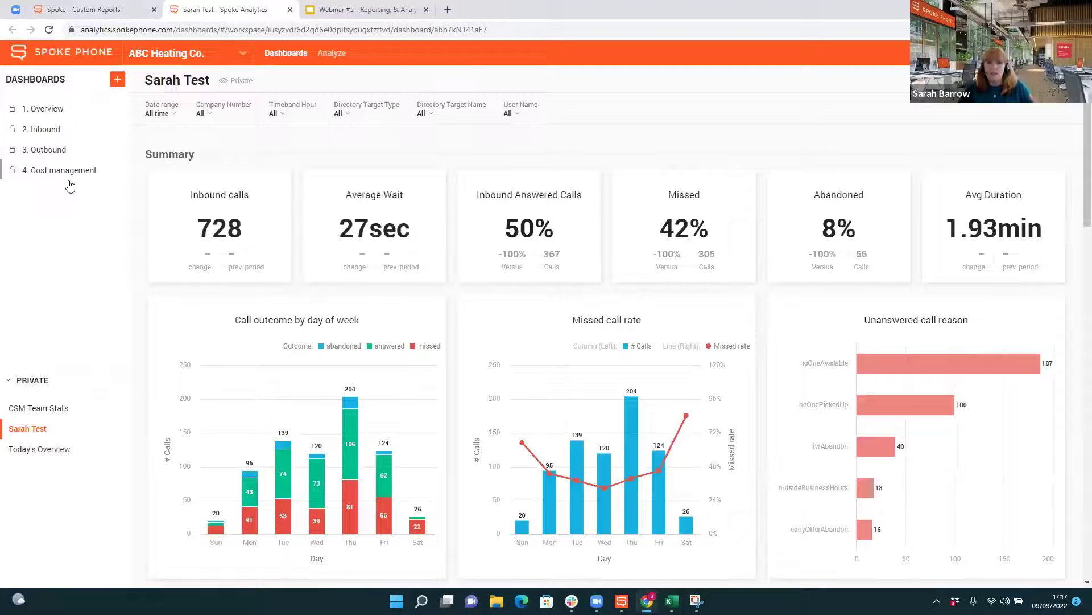
{"action": "left_click_drag", "start_coordinate": [305, 319], "coordinate": [358, 235]}
{"action": "left_click", "coordinate": [906, 129]}
{"action": "left_click_drag", "start_coordinate": [332, 380], "coordinate": [375, 304]}
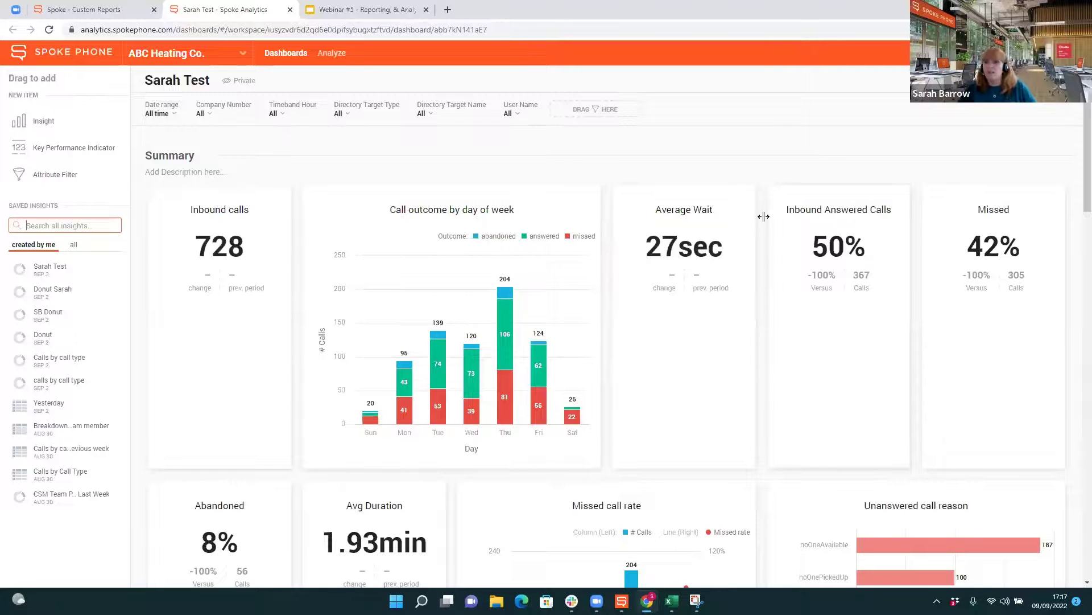
Delete the Average Wait indicator from the dashboard's summary and move the Missed call rate chart beside Call outcome by day of week
{"action": "left_click", "coordinate": [737, 196]}
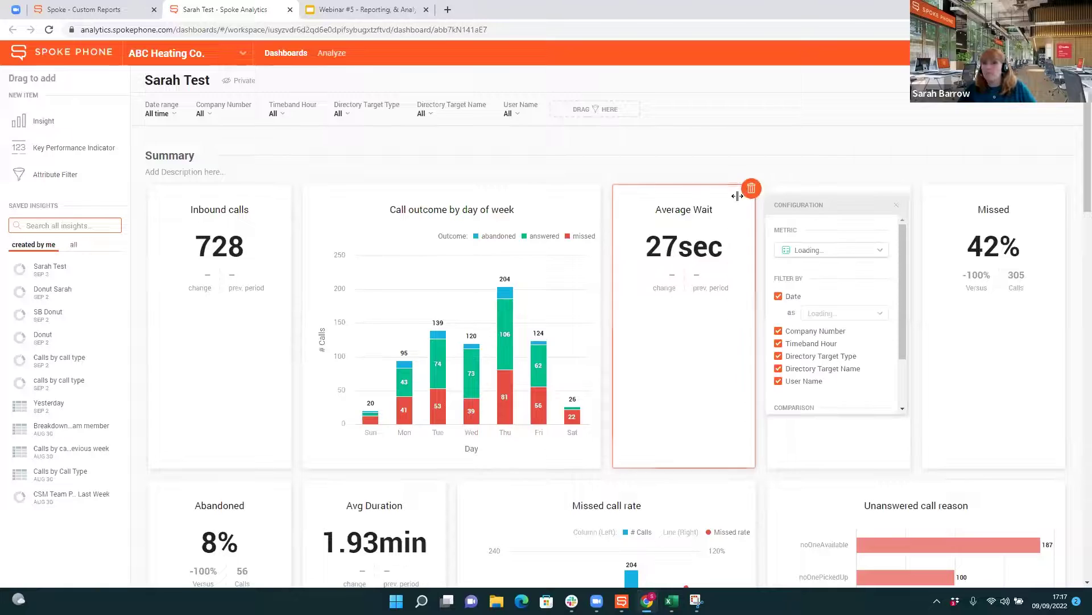
{"action": "left_click", "coordinate": [751, 188]}
{"action": "left_click", "coordinate": [605, 339]}
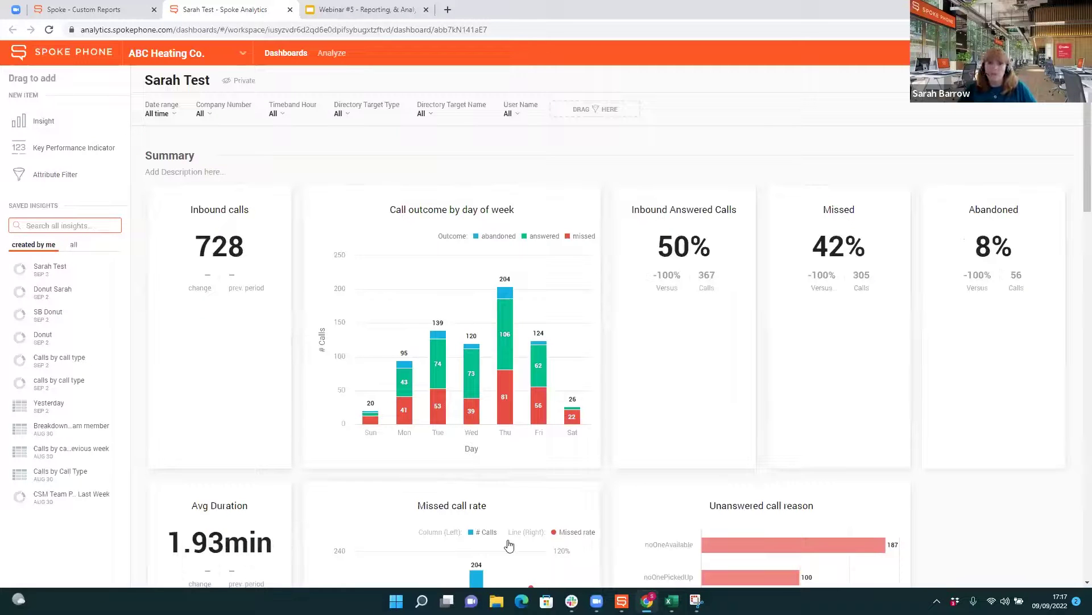
{"action": "left_click_drag", "start_coordinate": [512, 541], "coordinate": [763, 228]}
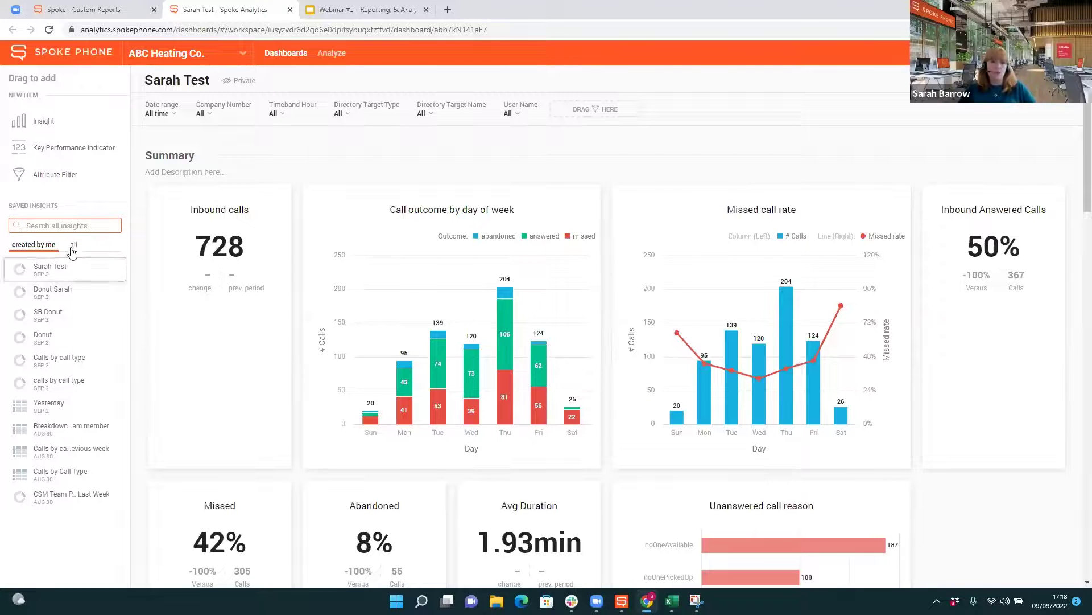
Add the saved Outbound Unanswered Calls indicator to the dashboard beneath Inbound Answered Calls and save the dashboard
{"action": "left_click", "coordinate": [74, 245]}
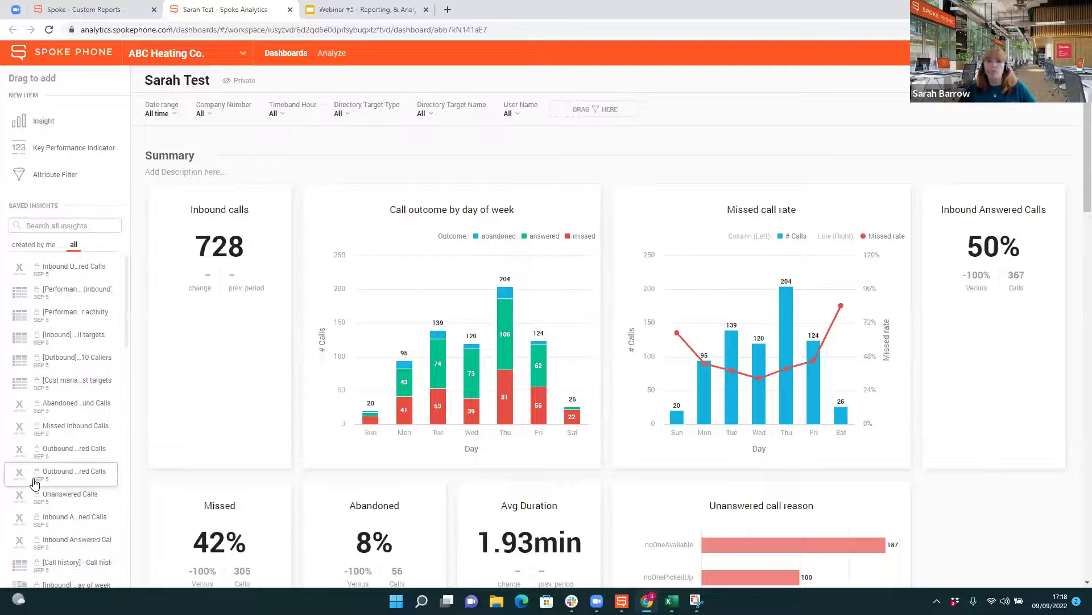
{"action": "left_click_drag", "start_coordinate": [52, 476], "coordinate": [948, 508]}
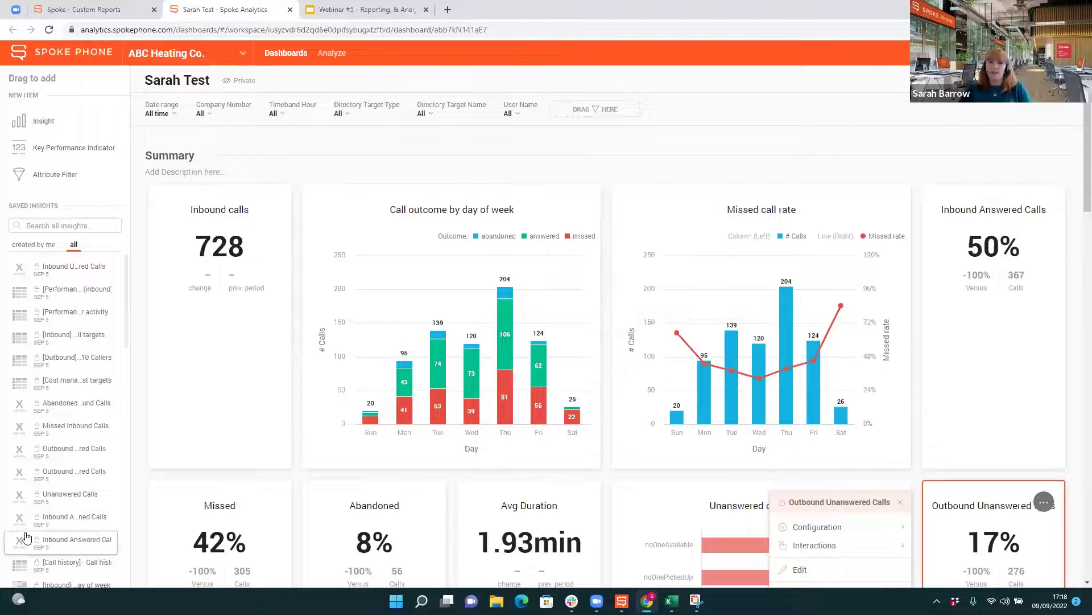
{"action": "left_click", "coordinate": [326, 52]}
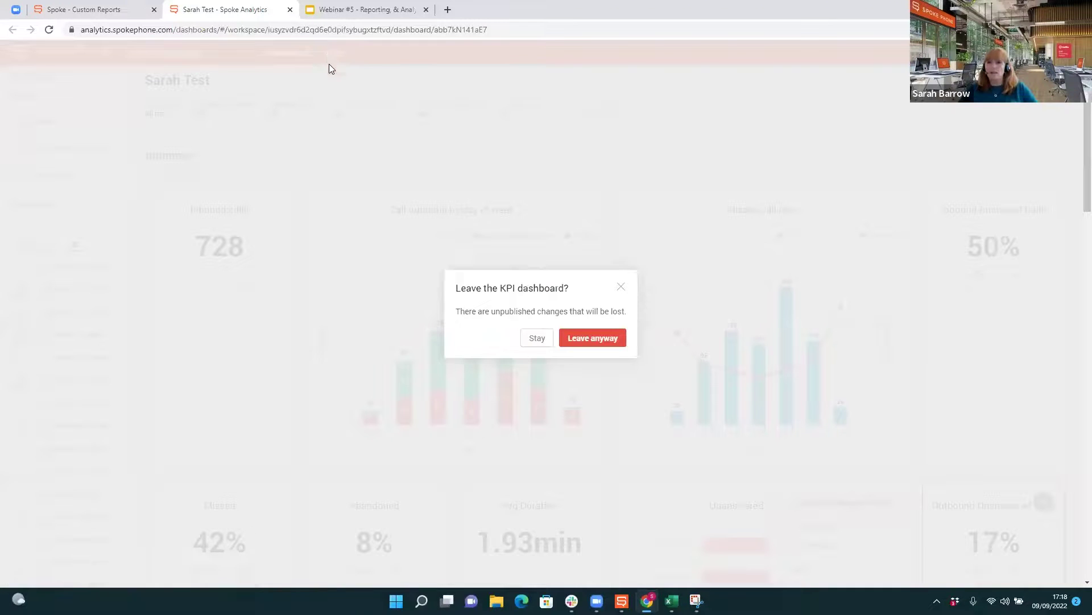
{"action": "left_click", "coordinate": [532, 346]}
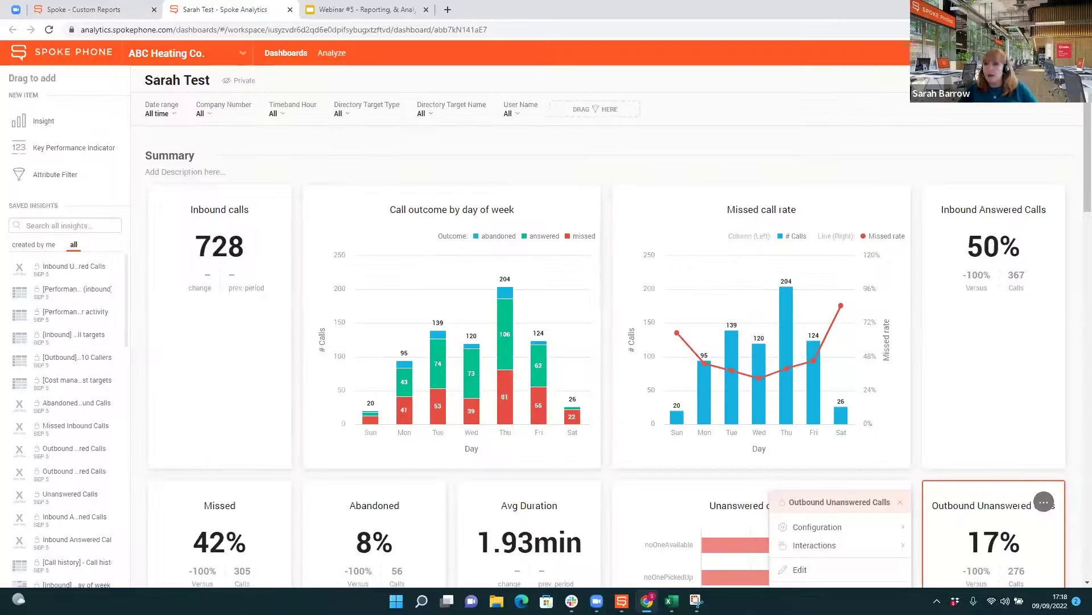
{"action": "left_click", "coordinate": [461, 381]}
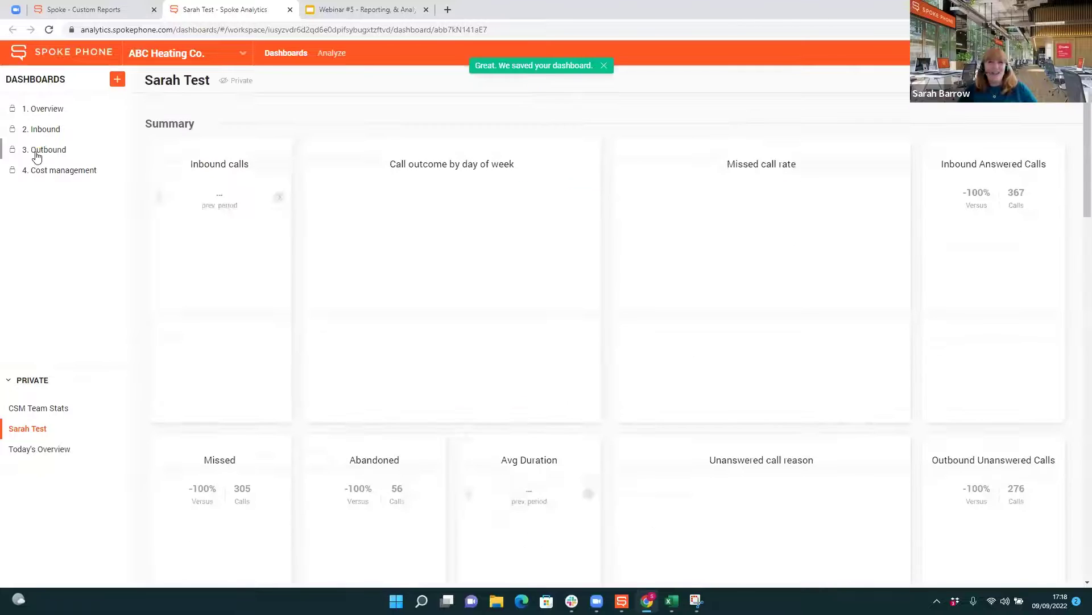
Start a new insight in Analyze and name it "Test webinar"
{"action": "left_click", "coordinate": [328, 54]}
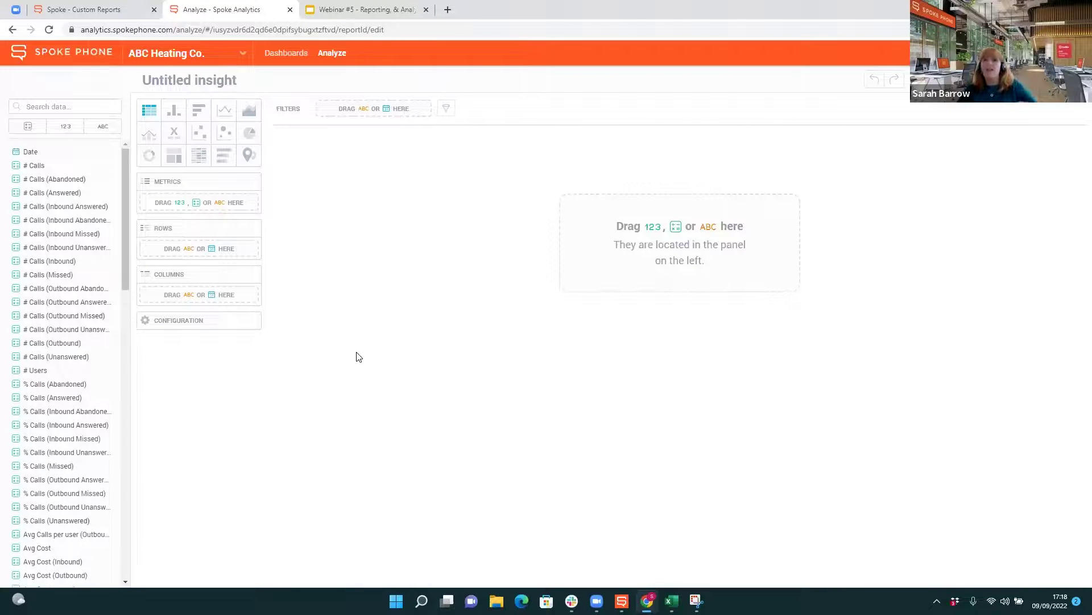
{"action": "left_click", "coordinate": [164, 80]}
{"action": "type", "text": "Test we"}
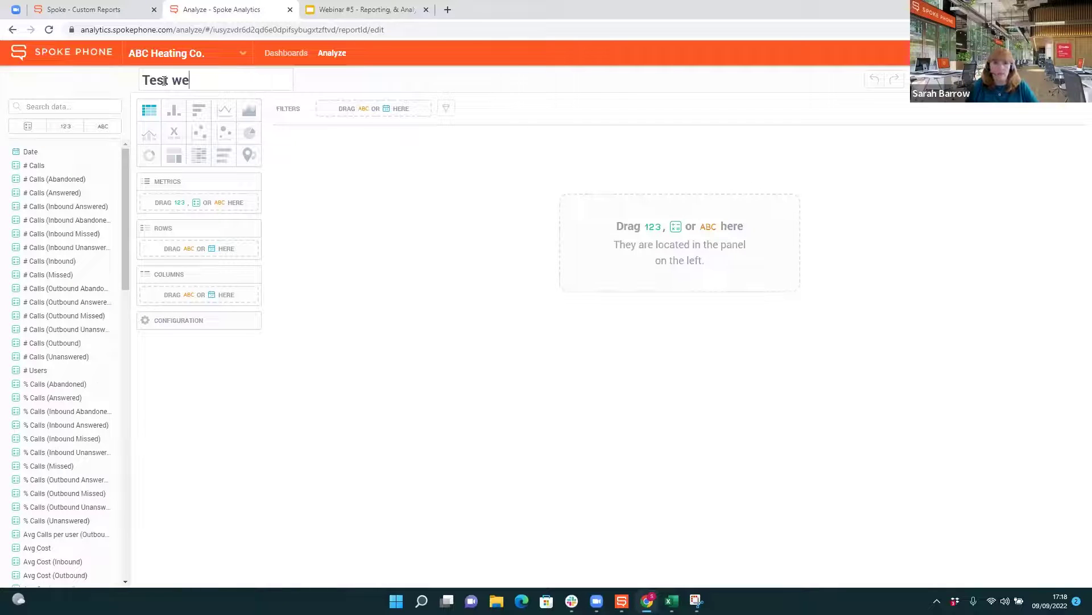
{"action": "type", "text": "binar"}
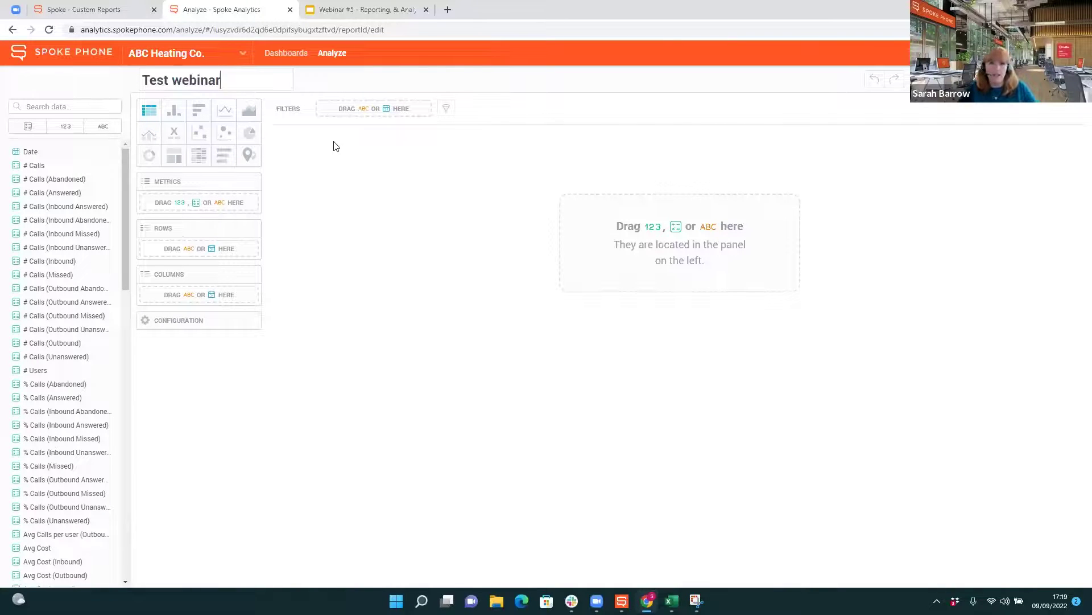
{"action": "left_click", "coordinate": [335, 163]}
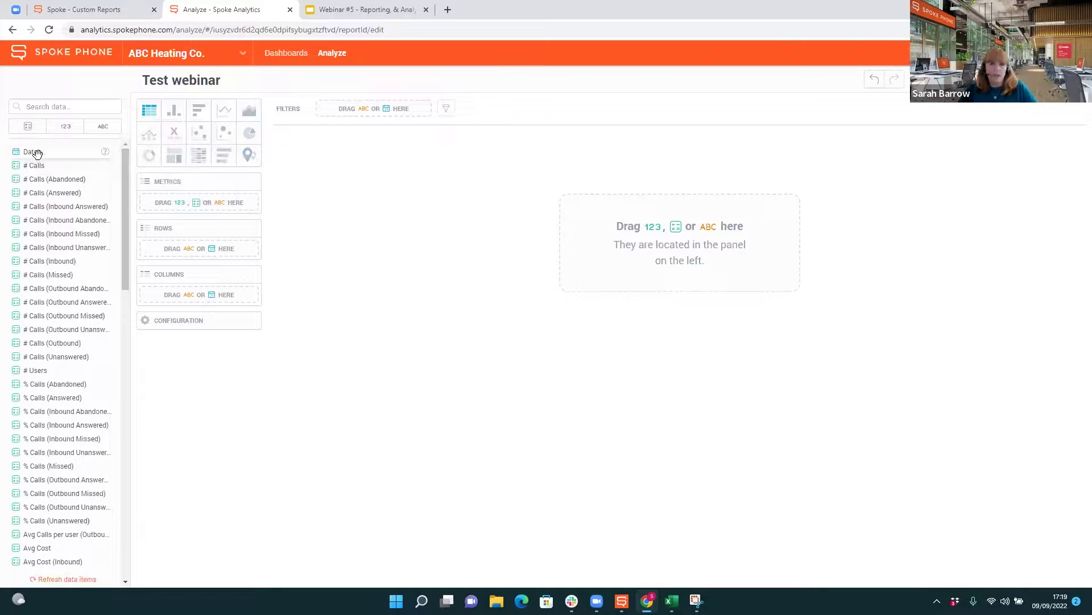
Add a Date filter to the insight on Started At and set its period to This month
{"action": "left_click_drag", "start_coordinate": [38, 155], "coordinate": [358, 107]}
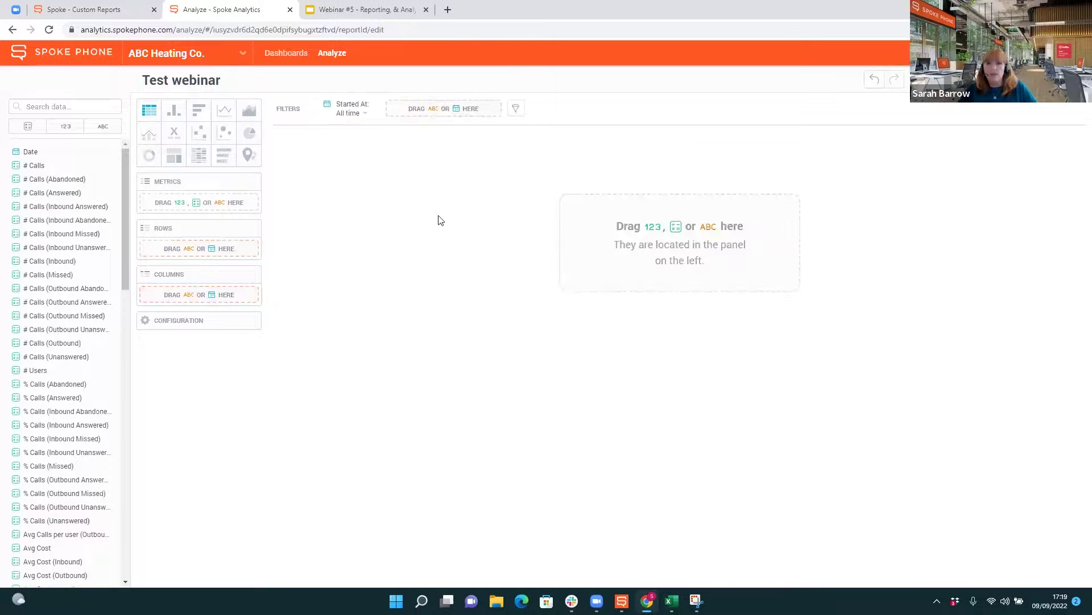
{"action": "left_click", "coordinate": [350, 109]}
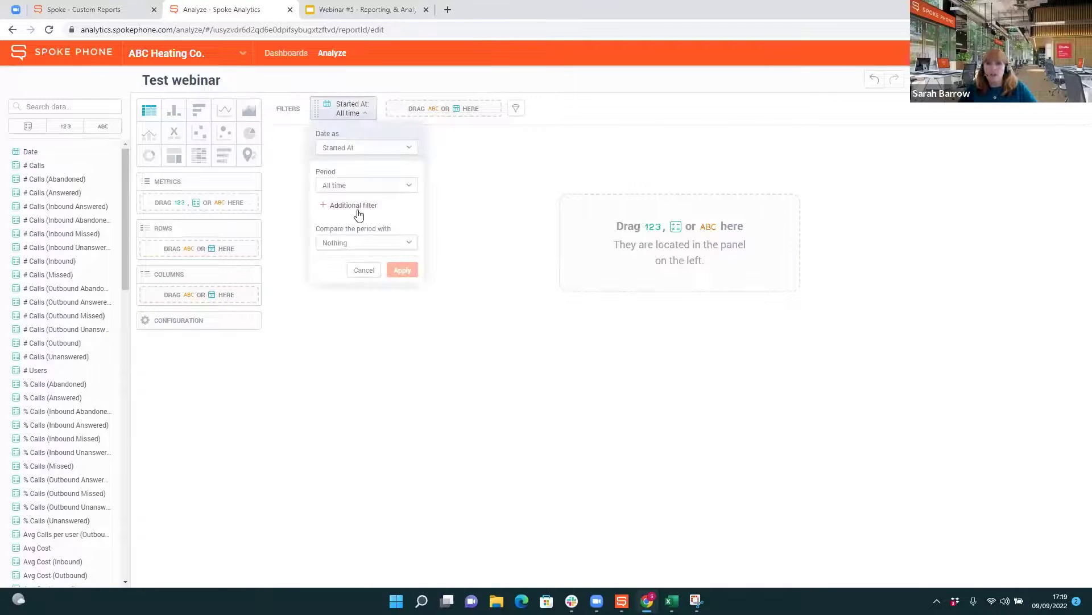
{"action": "left_click", "coordinate": [358, 186]}
{"action": "left_click", "coordinate": [347, 345]}
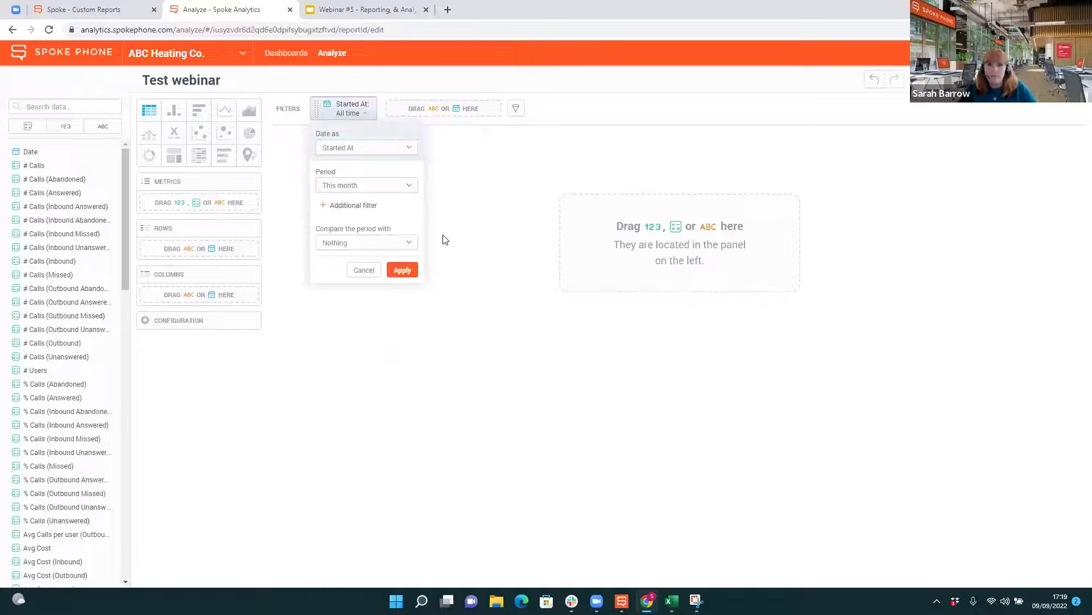
{"action": "left_click", "coordinate": [402, 270]}
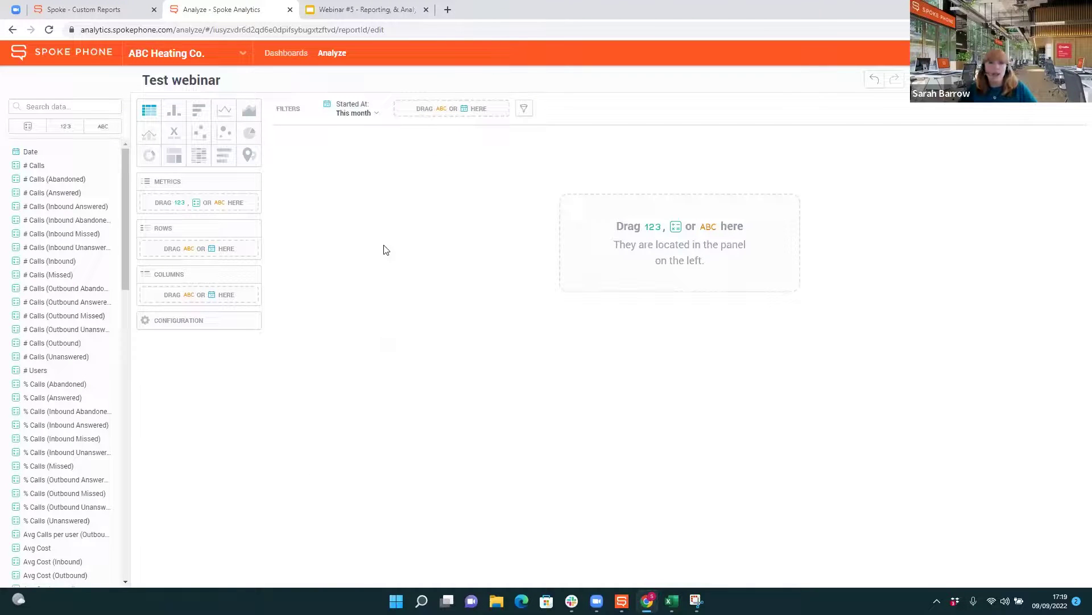
Build the insight's table with # Calls as the metric and Call Type as the rows
{"action": "left_click_drag", "start_coordinate": [30, 166], "coordinate": [187, 203]}
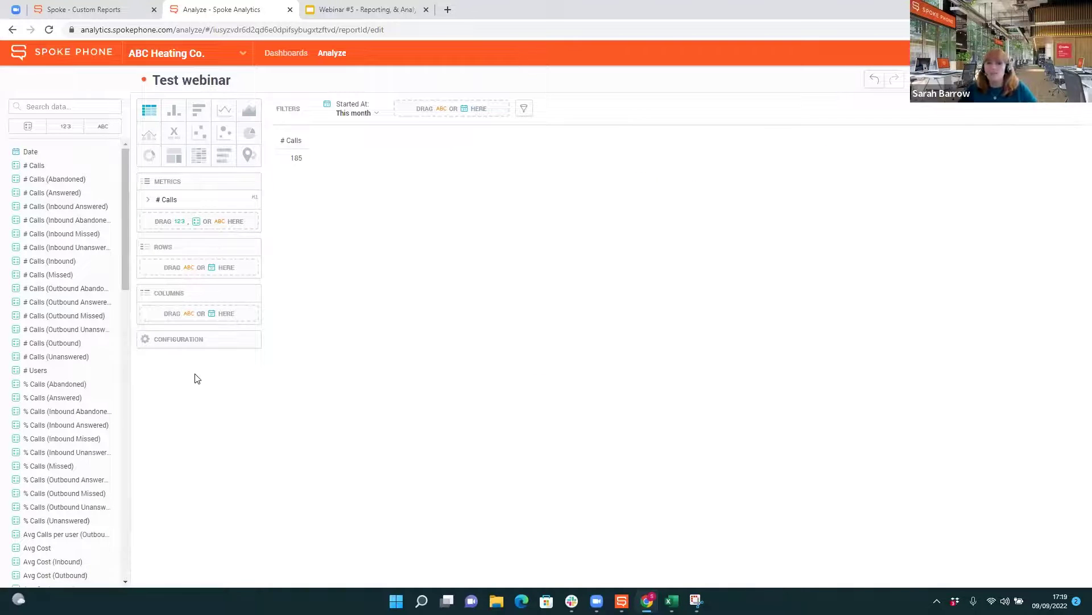
{"action": "left_click", "coordinate": [38, 107]}
{"action": "type", "text": "typ"}
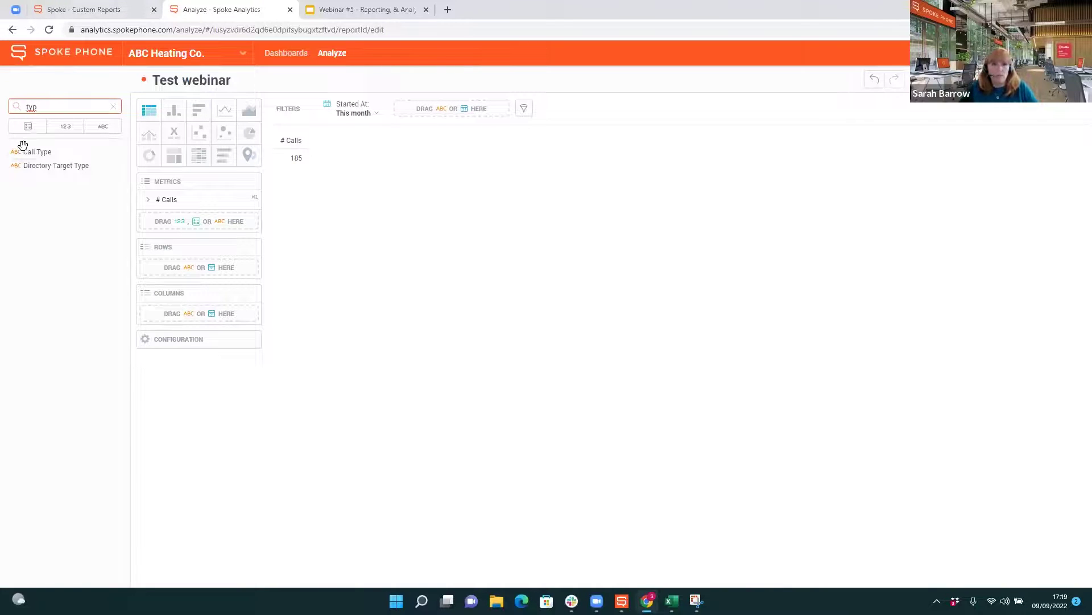
{"action": "left_click_drag", "start_coordinate": [37, 152], "coordinate": [159, 274]}
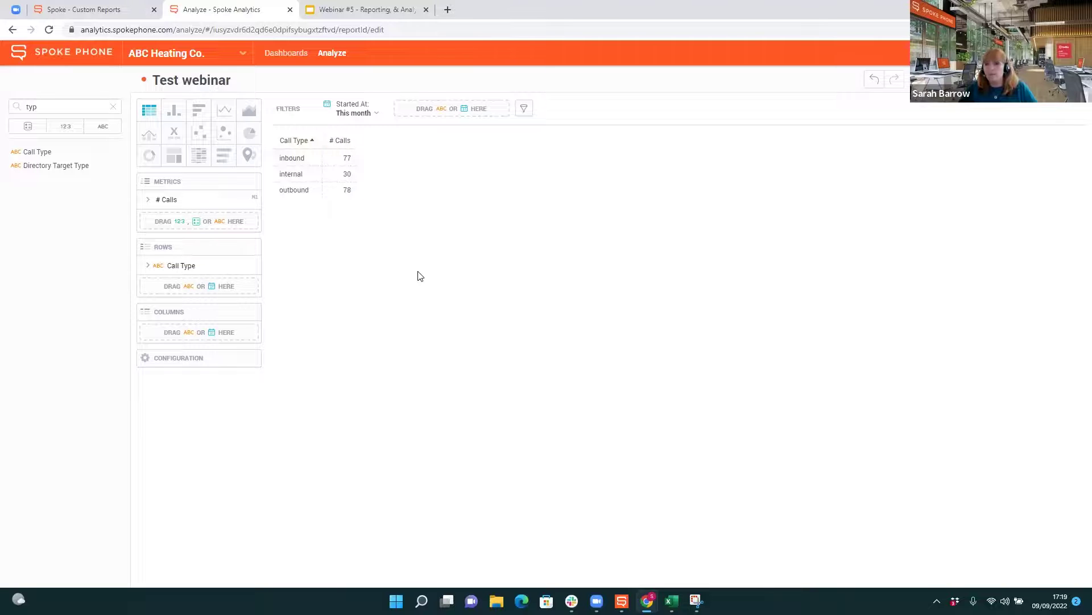
Change the insight to a donut chart with its data labels set to show, and save it
{"action": "left_click", "coordinate": [149, 157]}
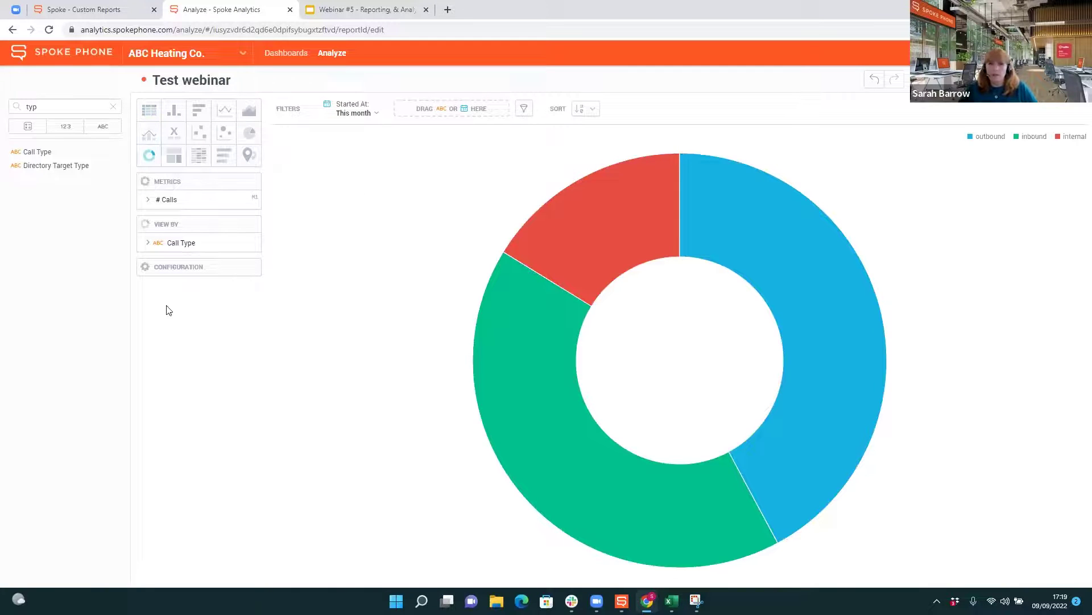
{"action": "left_click", "coordinate": [223, 272]}
{"action": "left_click", "coordinate": [167, 281]}
{"action": "left_click", "coordinate": [224, 307]}
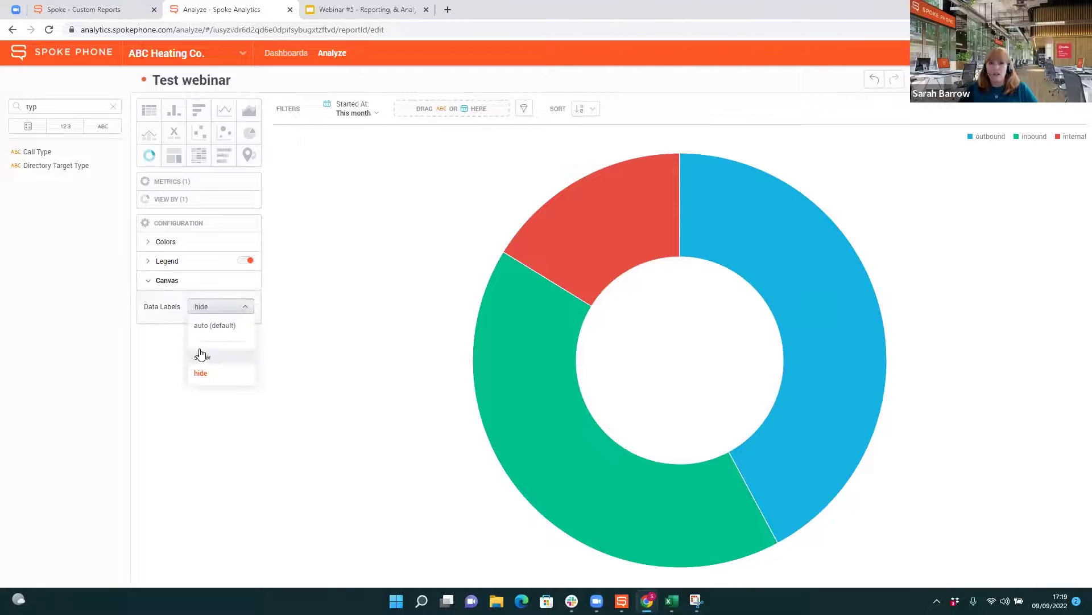
{"action": "left_click", "coordinate": [203, 358]}
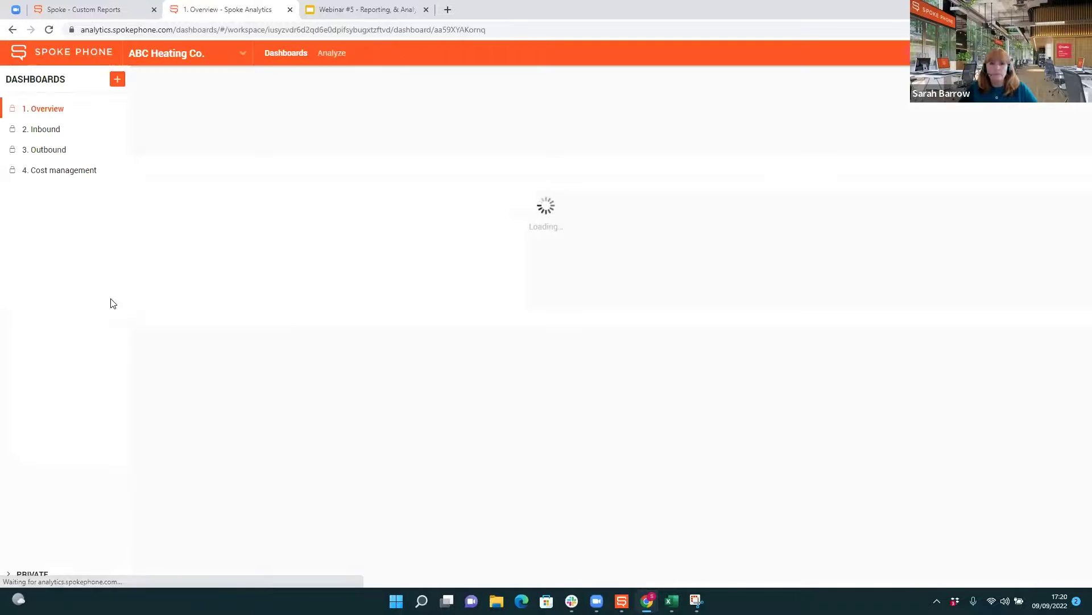
Place the Test webinar insight above the Summary section of the private test dashboard and save the dashboard
{"action": "left_click", "coordinate": [34, 575]}
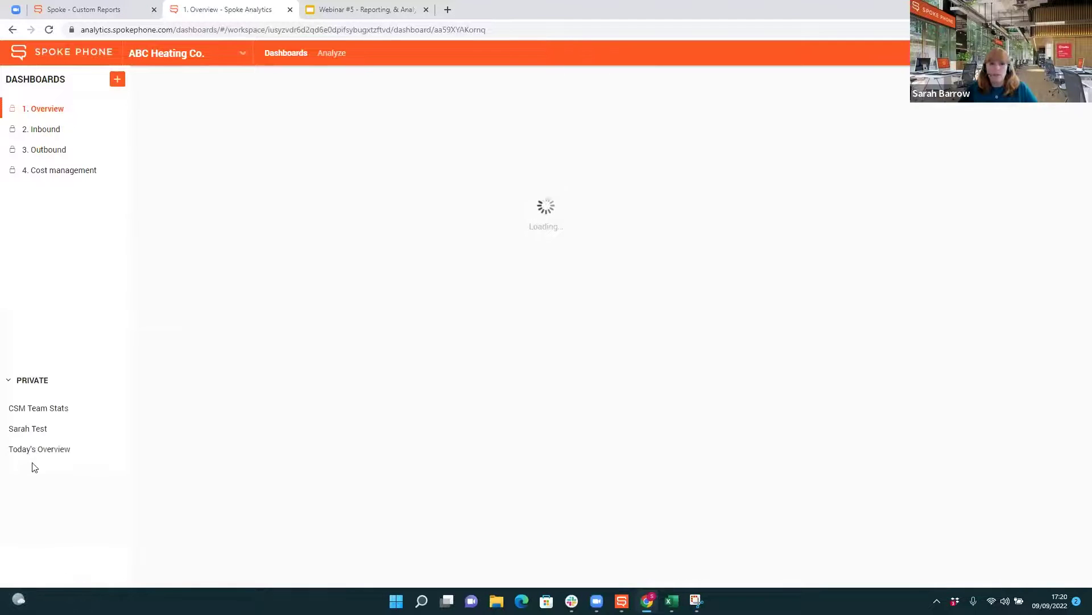
{"action": "left_click", "coordinate": [31, 430]}
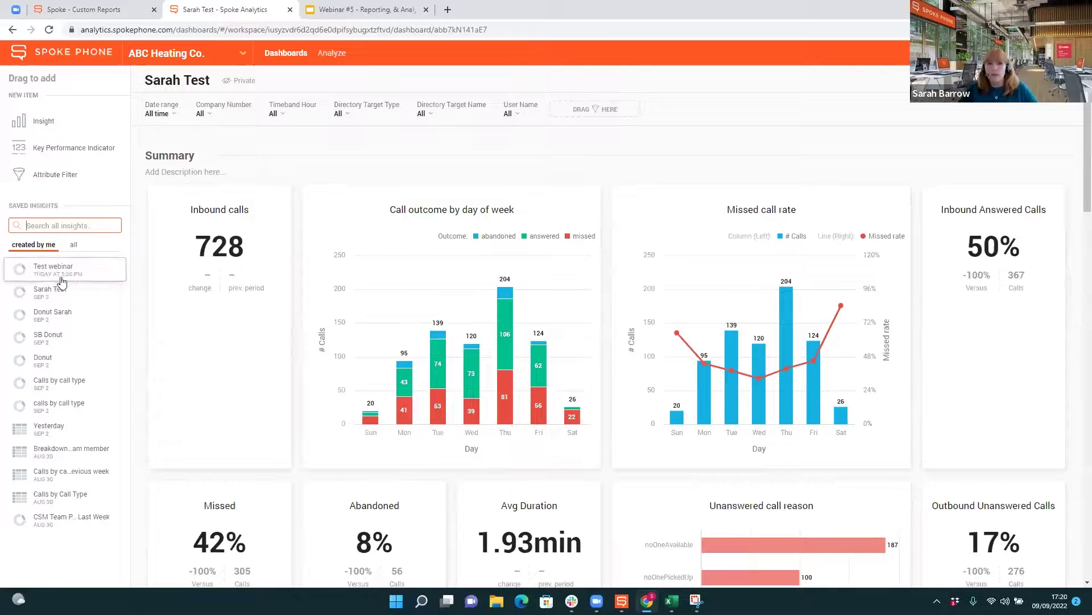
{"action": "left_click_drag", "start_coordinate": [67, 272], "coordinate": [425, 213]}
{"action": "left_click_drag", "start_coordinate": [471, 167], "coordinate": [479, 180]}
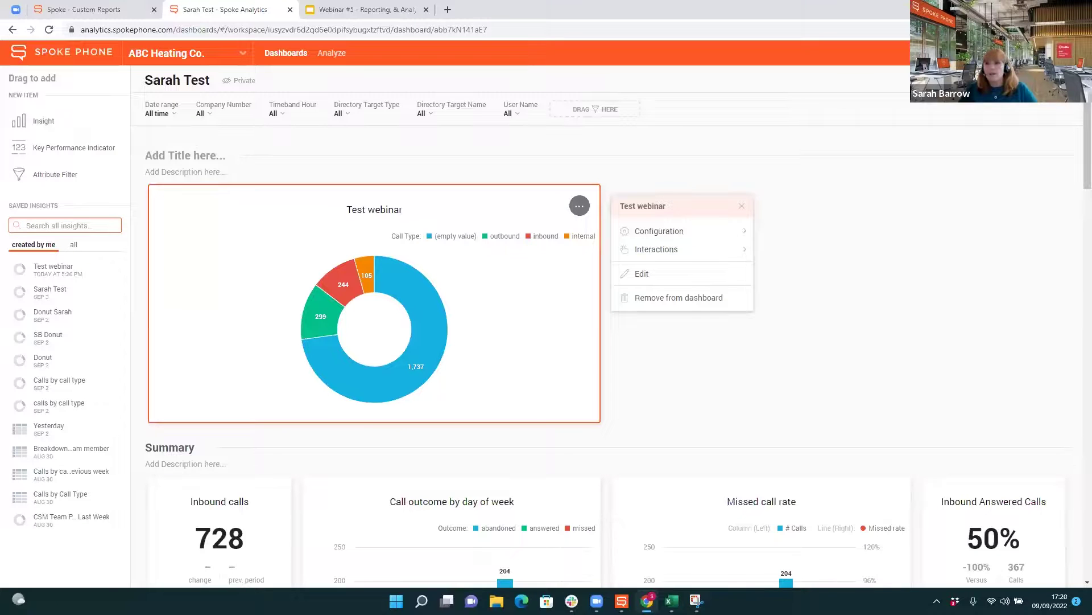
{"action": "key", "text": "Escape"}
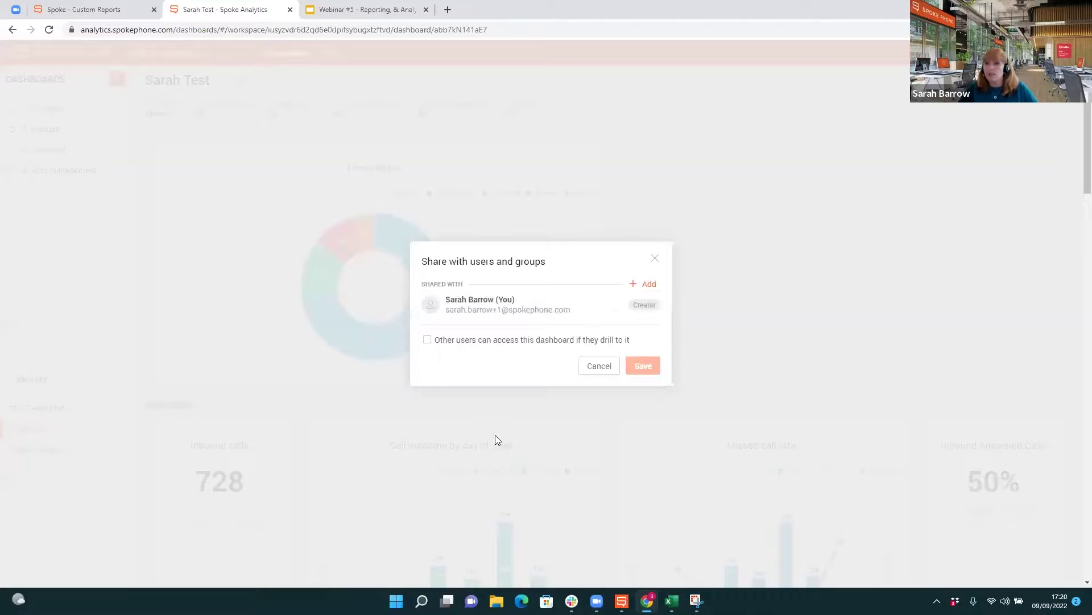
Share the test dashboard with colleagues found by searching for their first names
{"action": "left_click", "coordinate": [649, 283]}
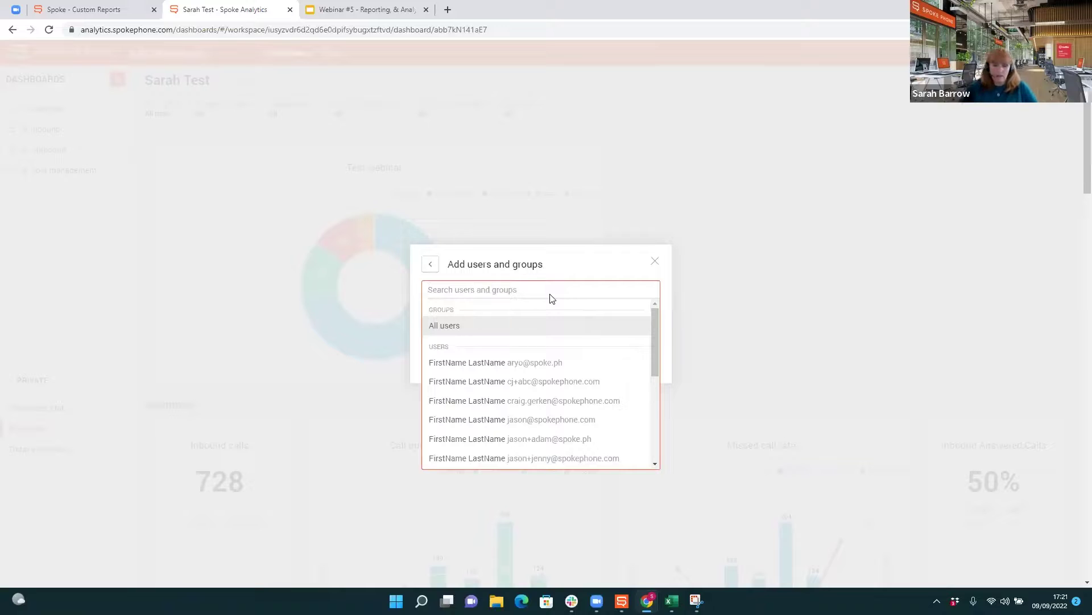
{"action": "type", "text": "jas"}
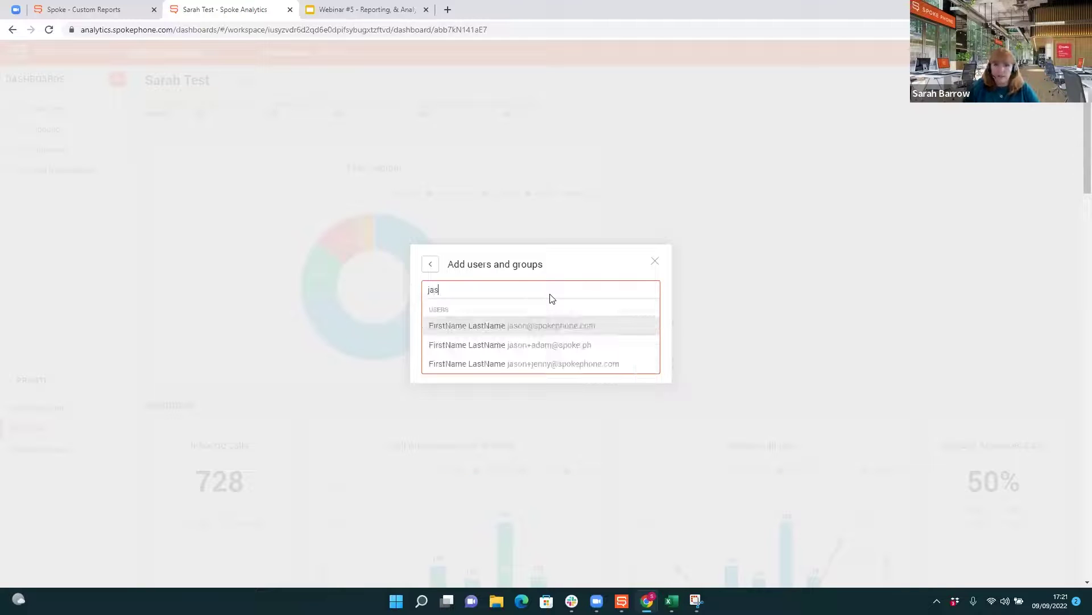
{"action": "left_click", "coordinate": [547, 325]}
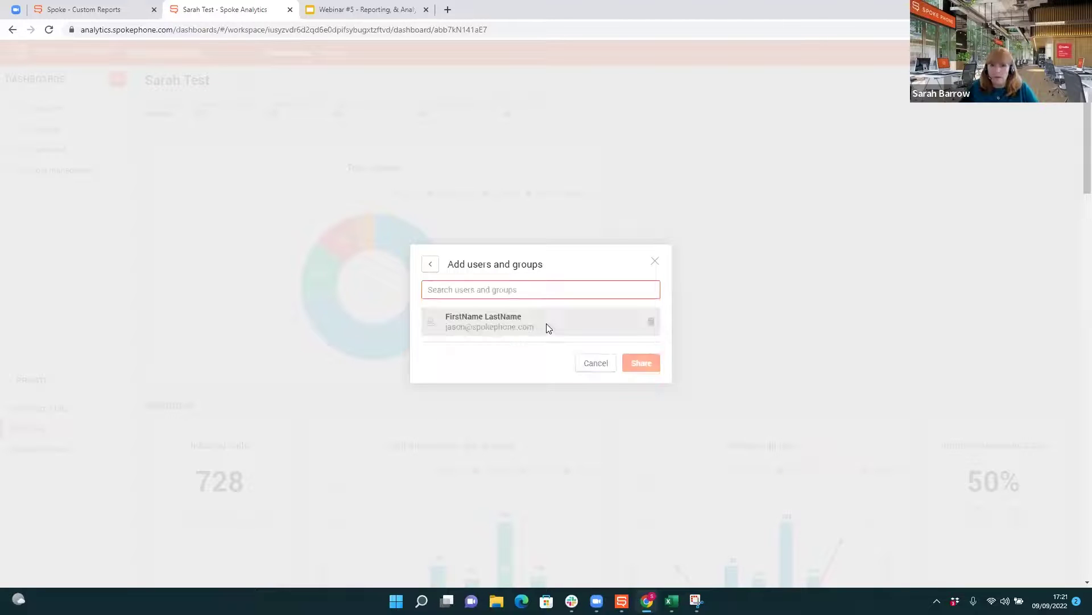
{"action": "left_click", "coordinate": [444, 287]}
{"action": "type", "text": "leon"}
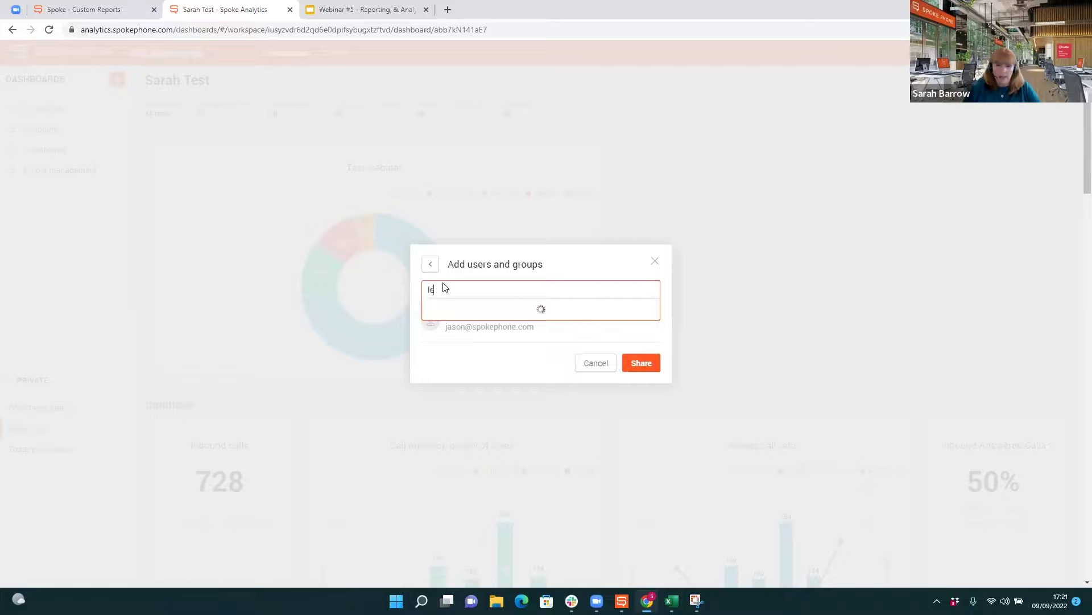
{"action": "left_click", "coordinate": [647, 362]}
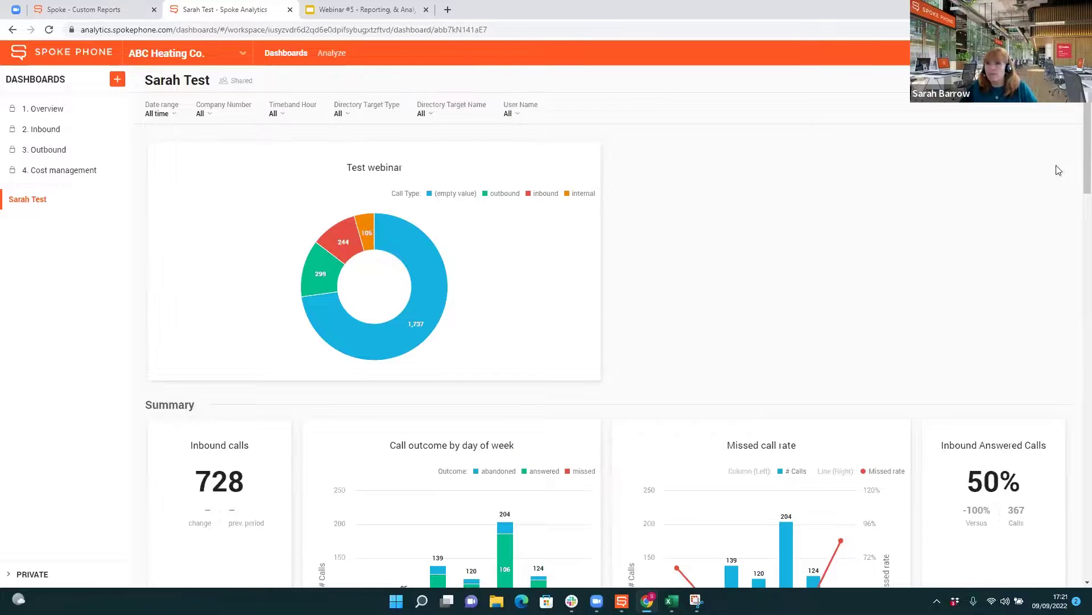
Start a scheduled email export of the test dashboard with the message "last week"
{"action": "left_click", "coordinate": [1068, 80]}
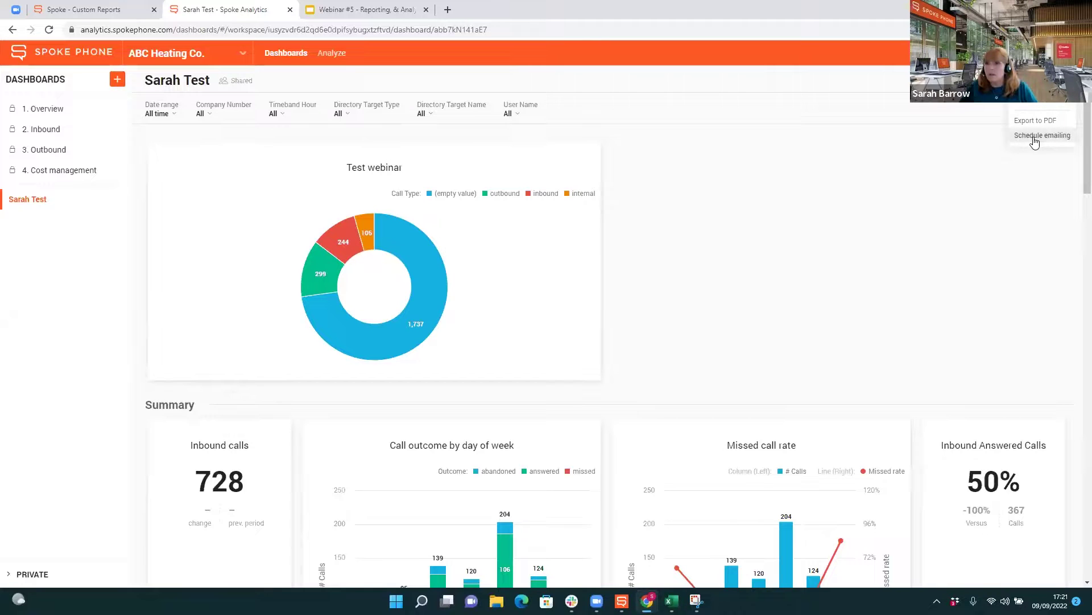
{"action": "left_click", "coordinate": [1035, 136]}
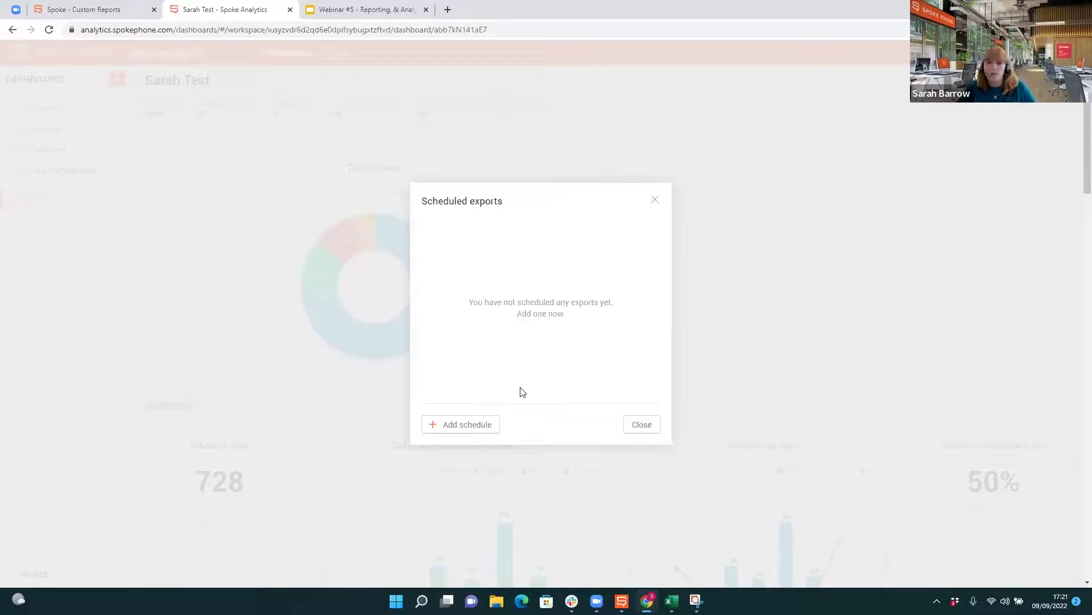
{"action": "left_click", "coordinate": [476, 425]}
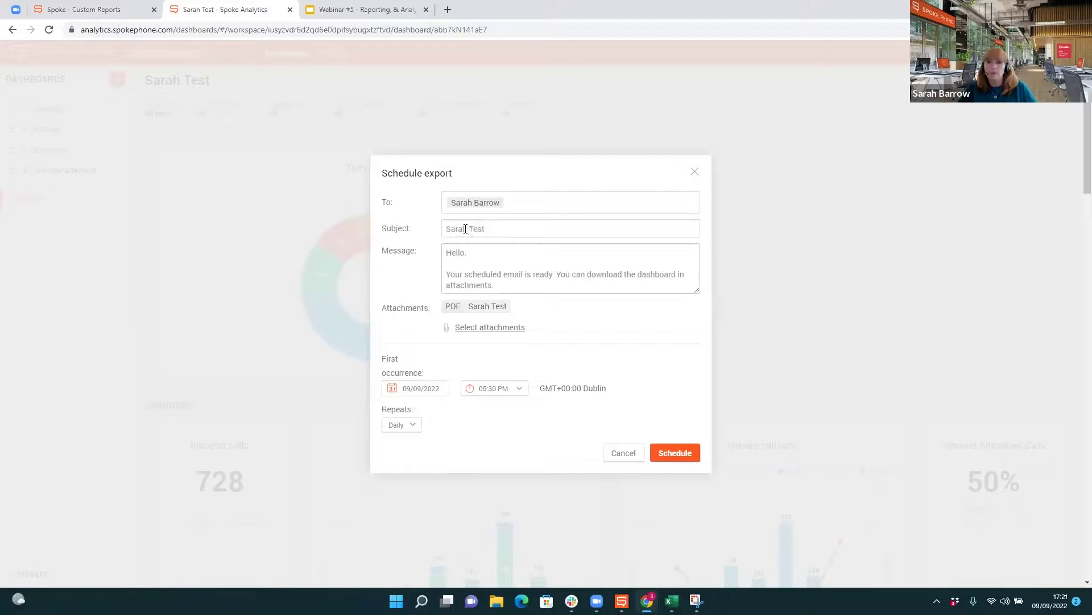
{"action": "left_click", "coordinate": [465, 263]}
{"action": "key", "text": "ctrl+a"}
{"action": "type", "text": "last week"}
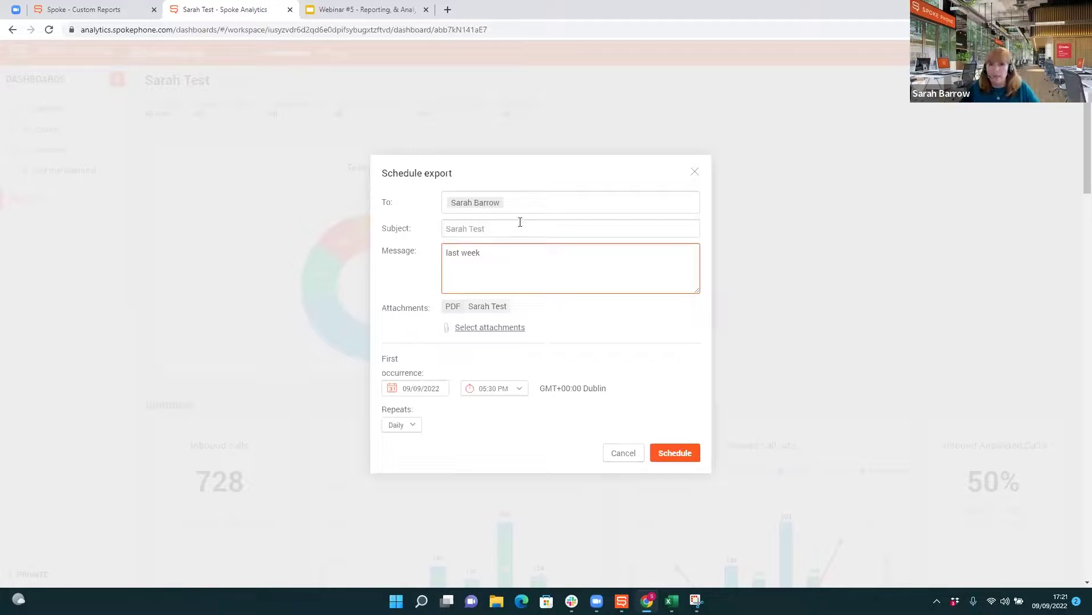
Look through the recipient and repeat options of the scheduled export, and close it without scheduling
{"action": "left_click", "coordinate": [533, 210]}
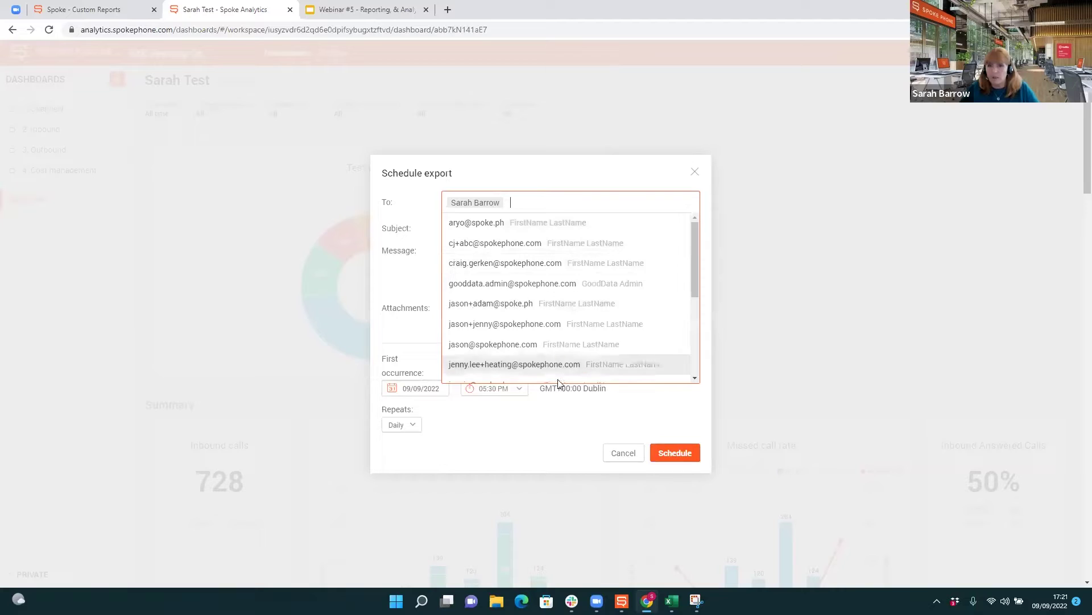
{"action": "left_click", "coordinate": [567, 204]}
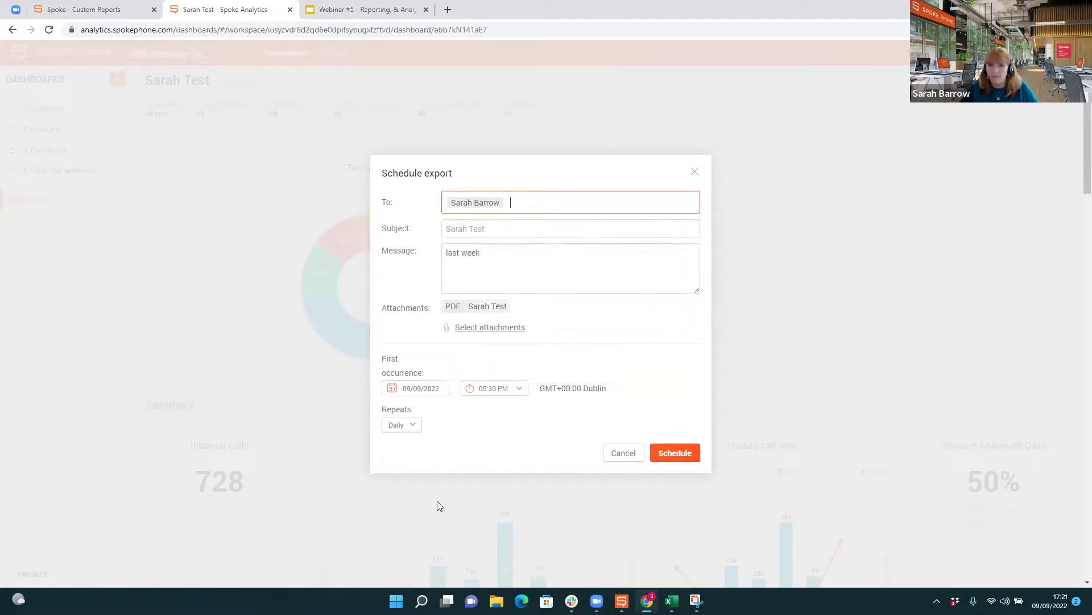
{"action": "left_click", "coordinate": [401, 425]}
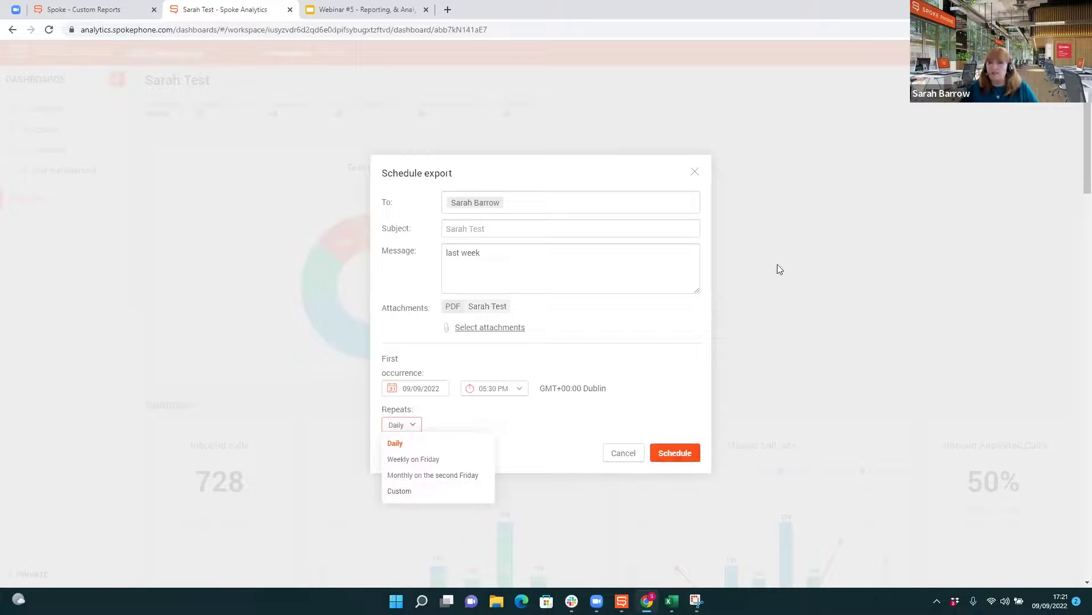
{"action": "left_click", "coordinate": [695, 171]}
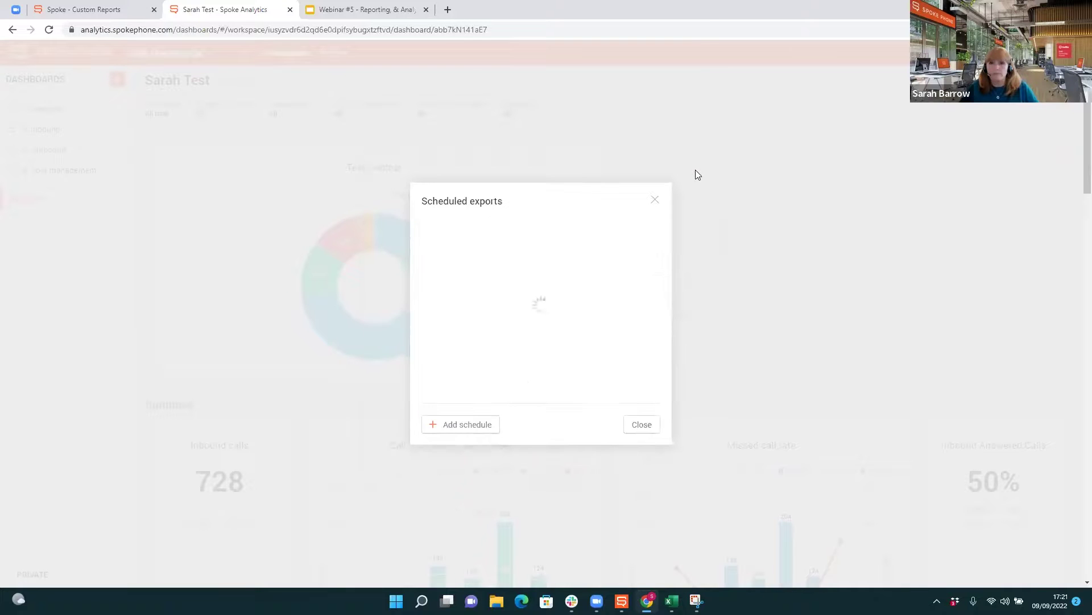
{"action": "left_click", "coordinate": [633, 426]}
Open the test dashboard's export and email scheduling options
{"action": "left_click", "coordinate": [1068, 80]}
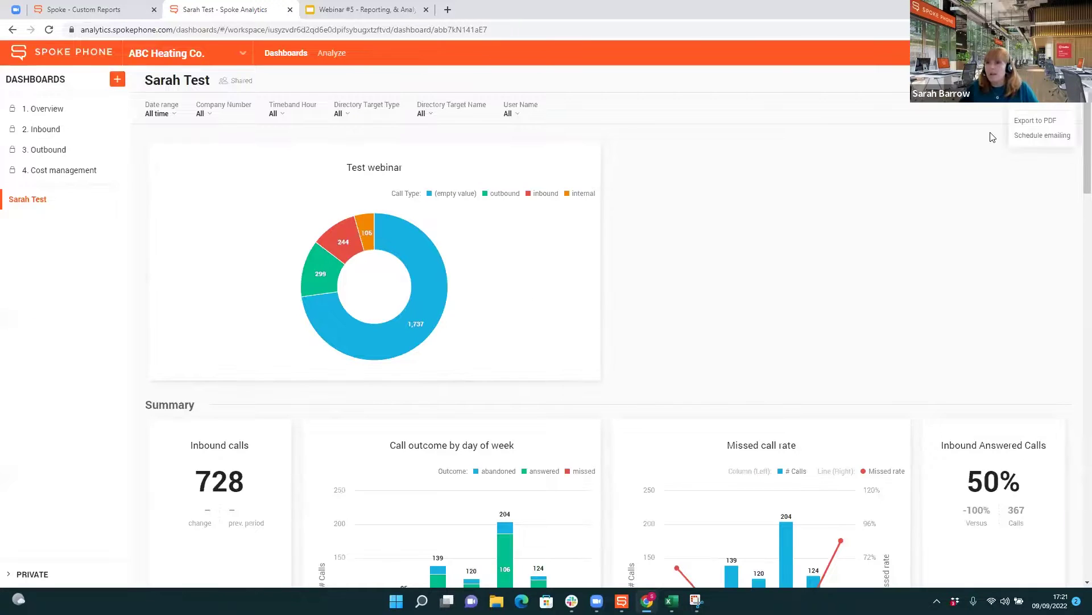